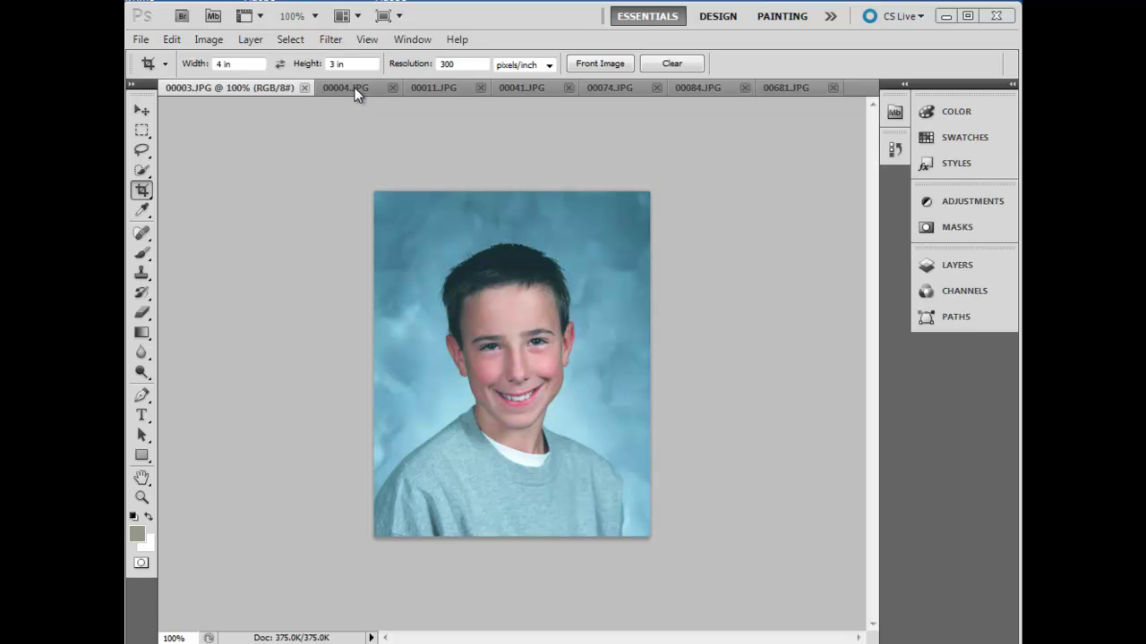
Step: Look through the open portraits 00004.JPG, 00011.JPG, 00041.JPG and 00074.JPG, and return to 00003.JPG
{"action": "left_click", "coordinate": [354, 88]}
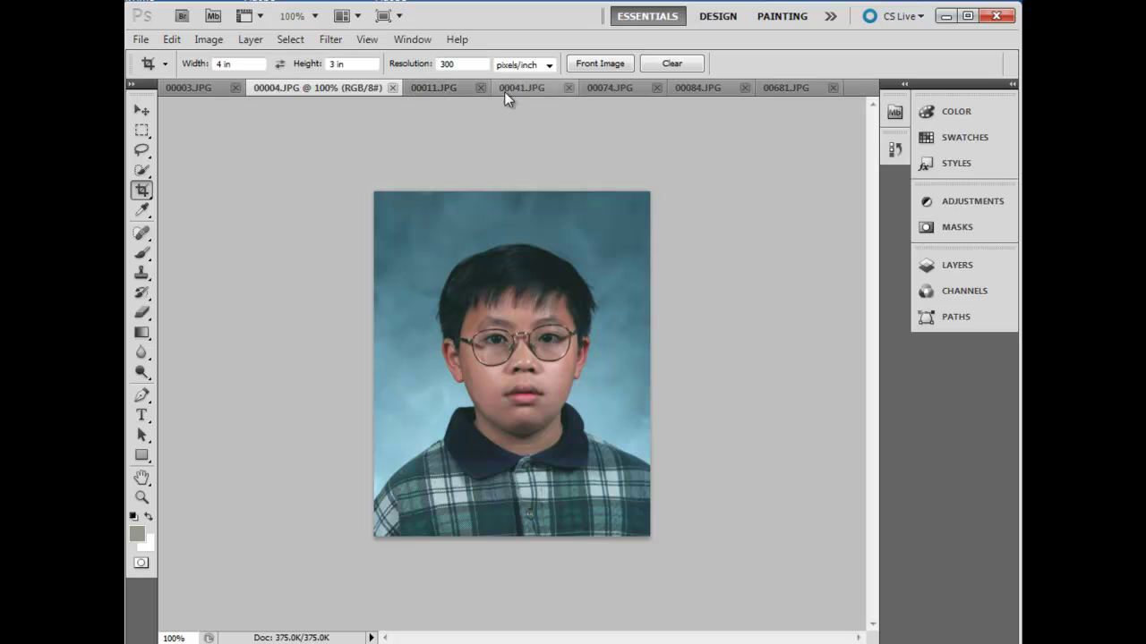
{"action": "left_click", "coordinate": [453, 88]}
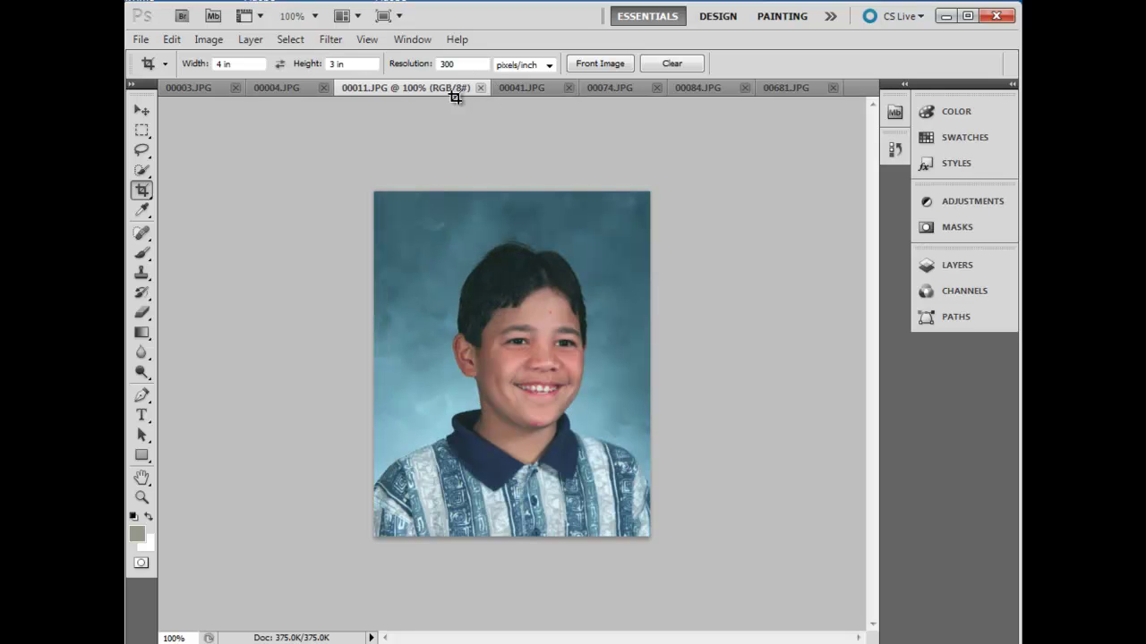
{"action": "left_click", "coordinate": [534, 87]}
{"action": "left_click", "coordinate": [627, 87]}
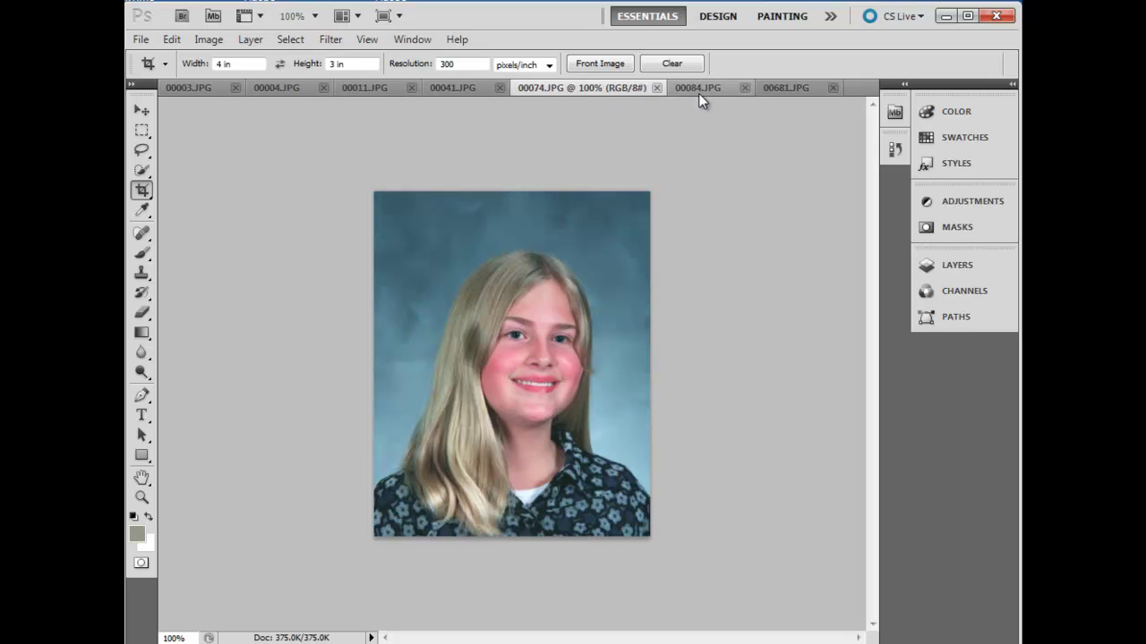
{"action": "left_click", "coordinate": [188, 87]}
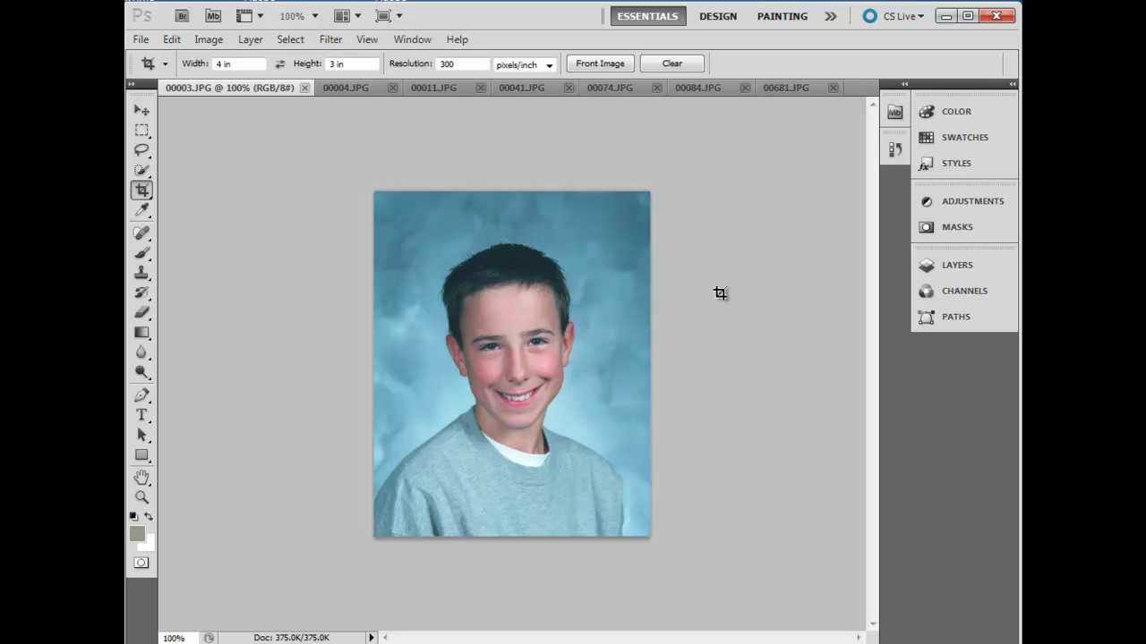
Step: Open the iCorrect Portrait 2.0 filter on 00003.JPG
{"action": "left_click", "coordinate": [336, 39]}
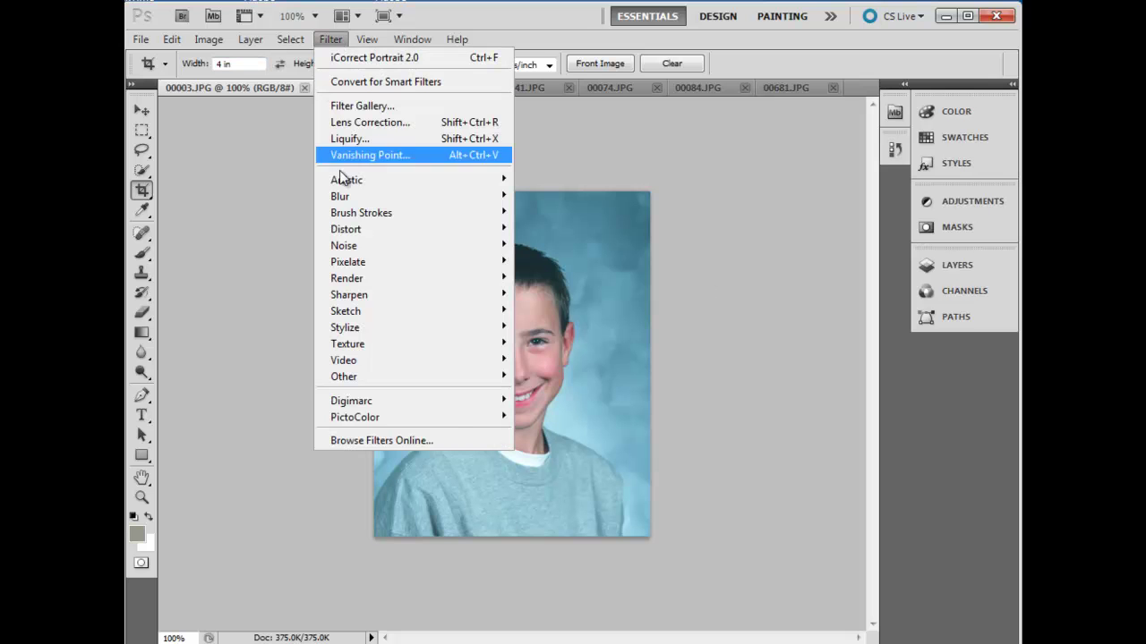
{"action": "left_click", "coordinate": [606, 448]}
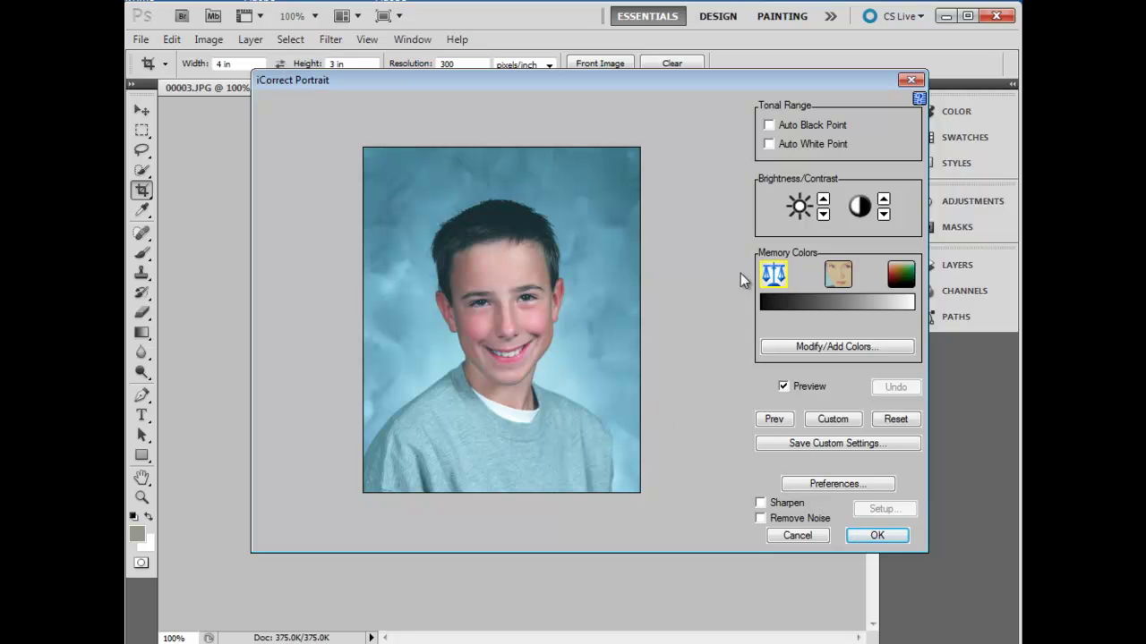
Step: Look at the plug-in's help and its online user guide page on color correction, and close both
{"action": "left_click", "coordinate": [919, 96]}
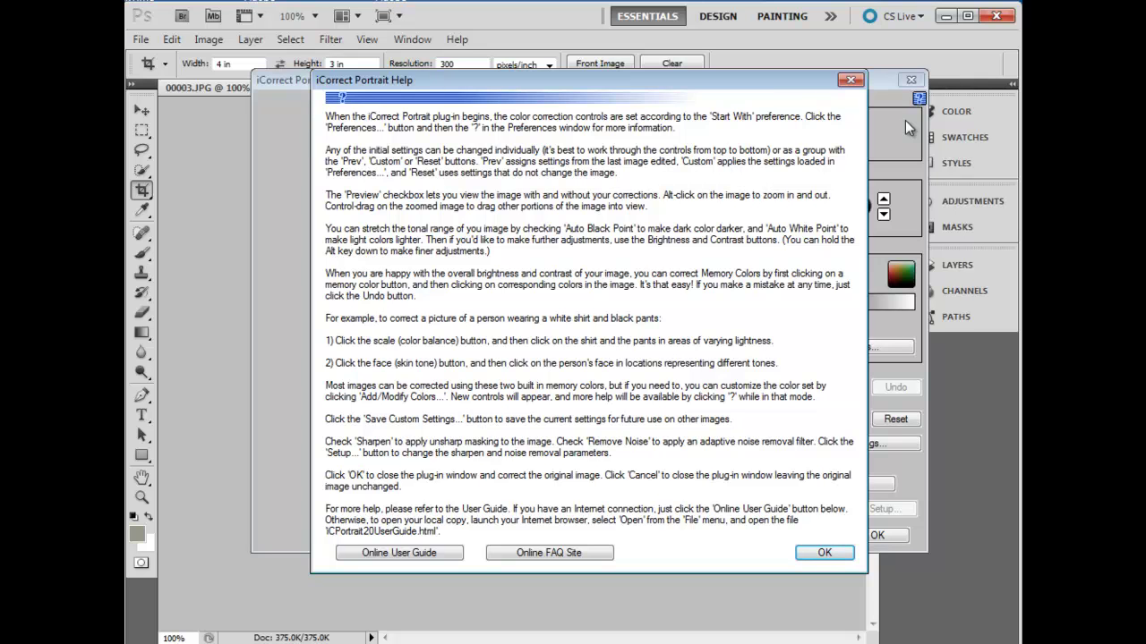
{"action": "left_click", "coordinate": [398, 553]}
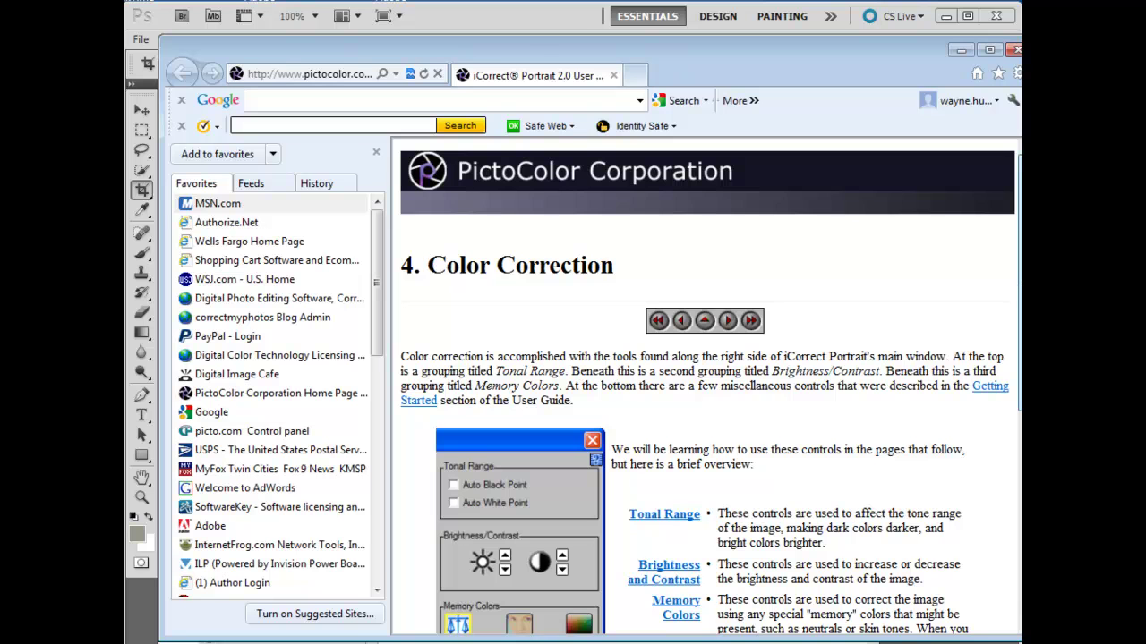
{"action": "mouse_move", "coordinate": [1018, 213]}
{"action": "left_mouse_down"}
{"action": "mouse_move", "coordinate": [1018, 386]}
{"action": "mouse_move", "coordinate": [1017, 197]}
{"action": "left_mouse_up"}
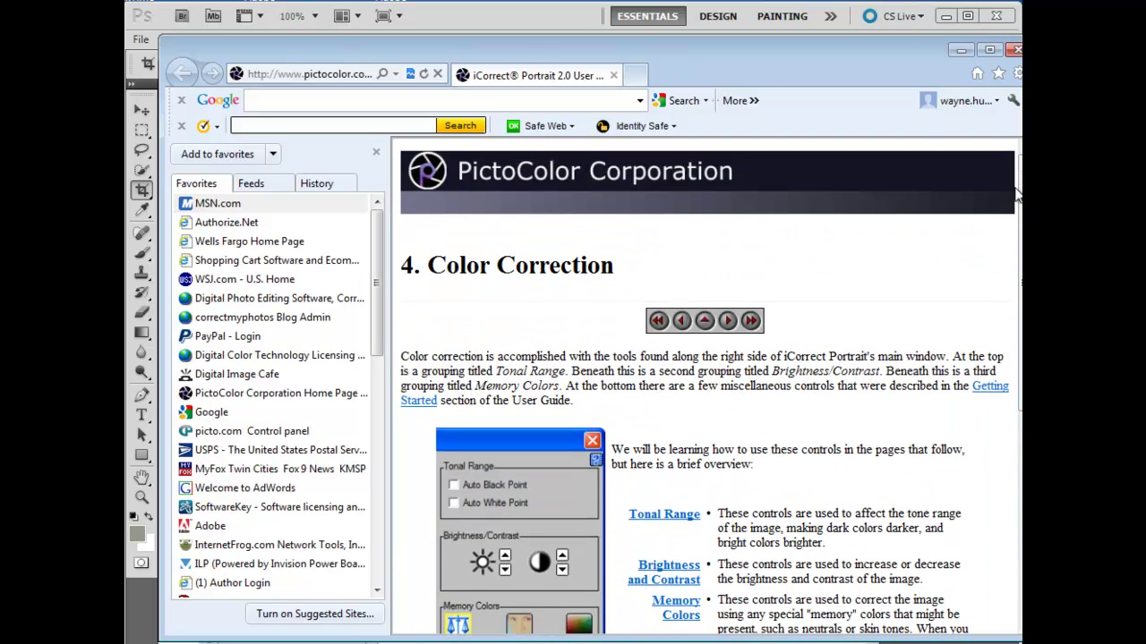
{"action": "left_click", "coordinate": [1016, 52]}
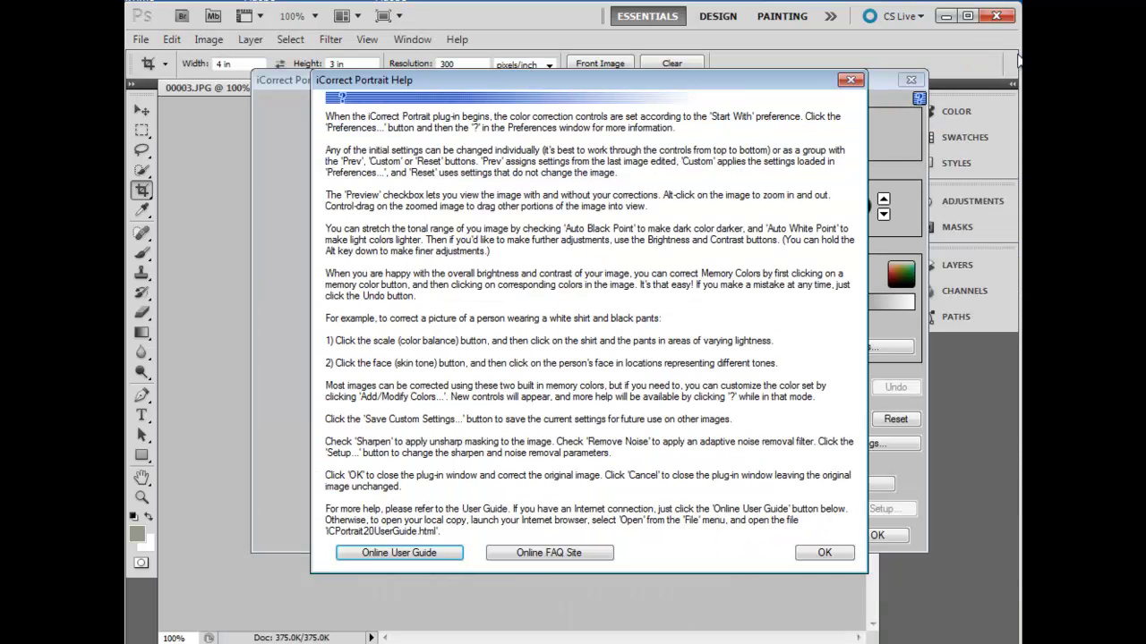
{"action": "key", "text": "Escape"}
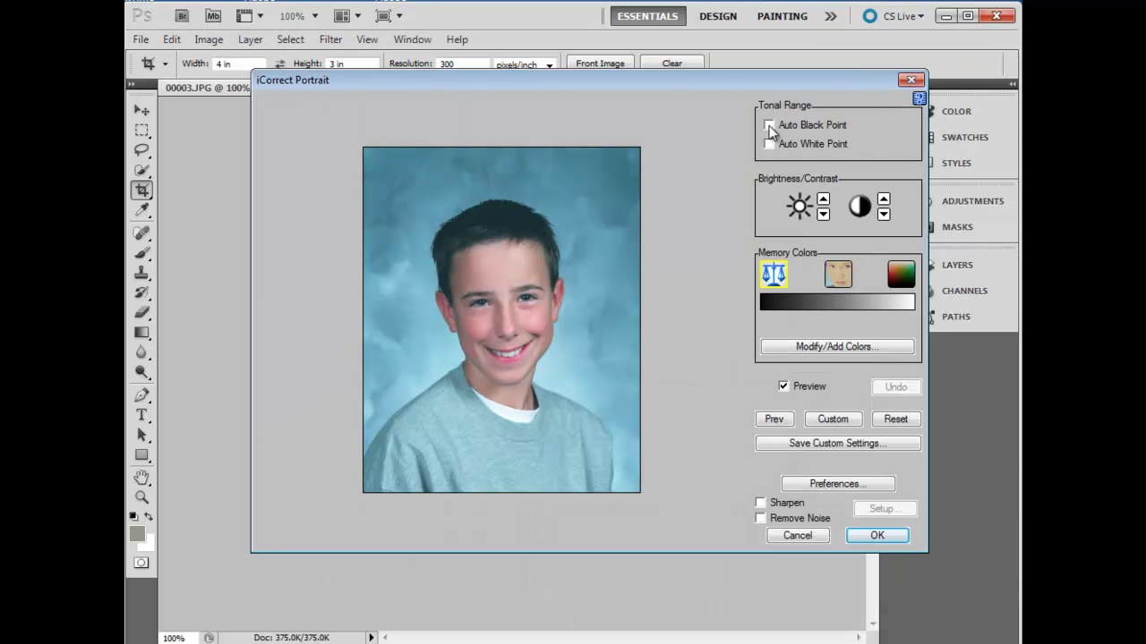
Step: Enable Auto Black Point, preview Auto White Point but leave it off, and raise the brightness to +5
{"action": "left_click", "coordinate": [769, 126]}
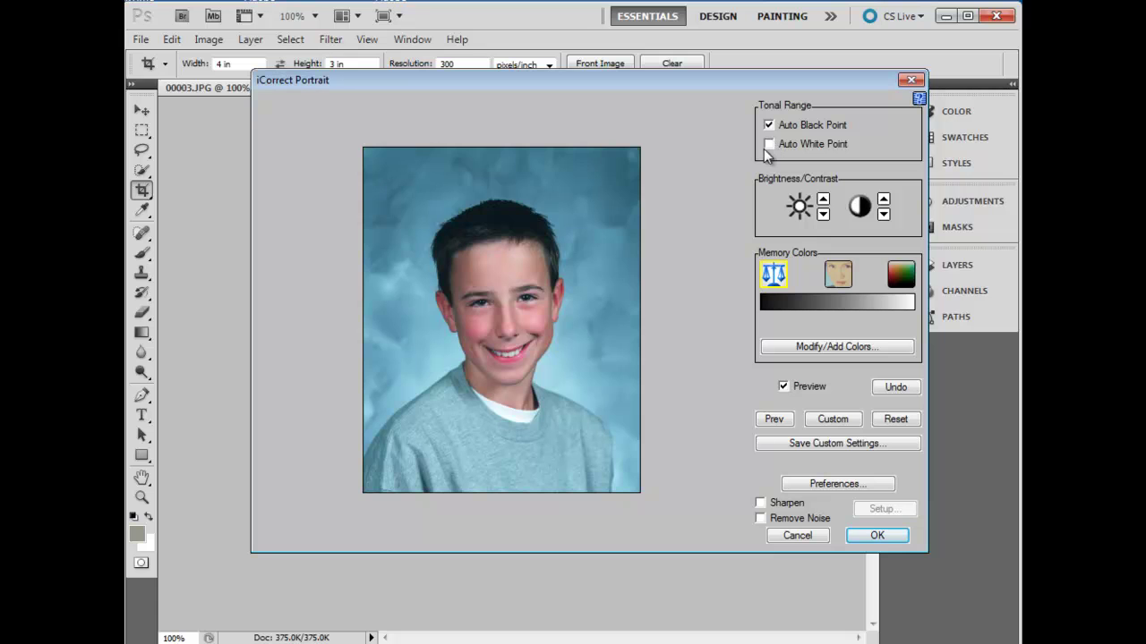
{"action": "left_click", "coordinate": [768, 144]}
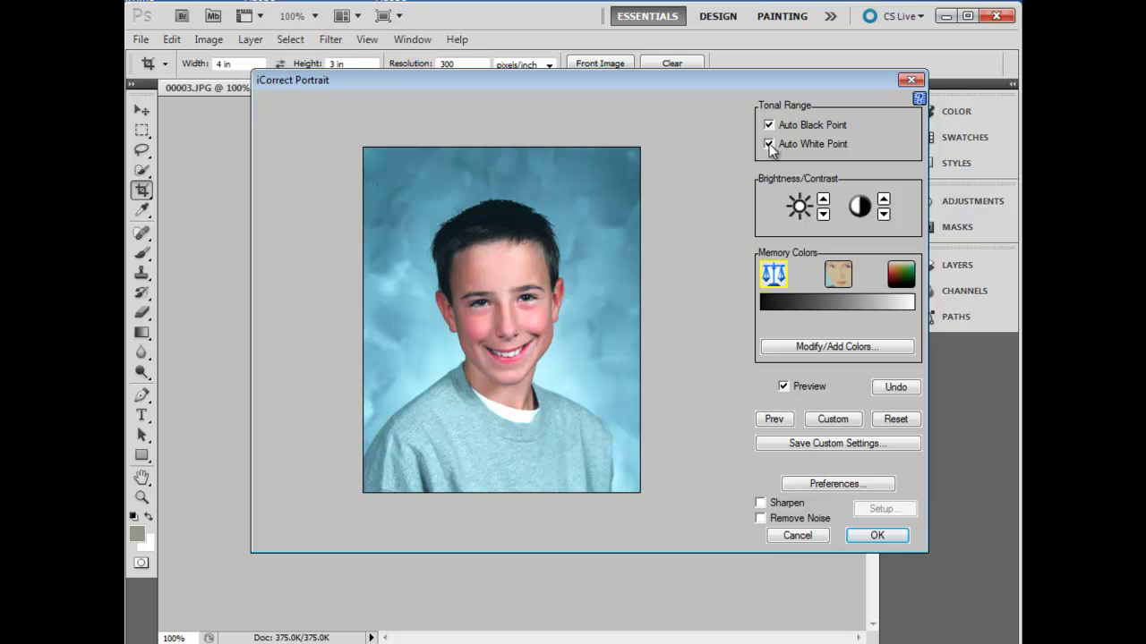
{"action": "left_click", "coordinate": [768, 145]}
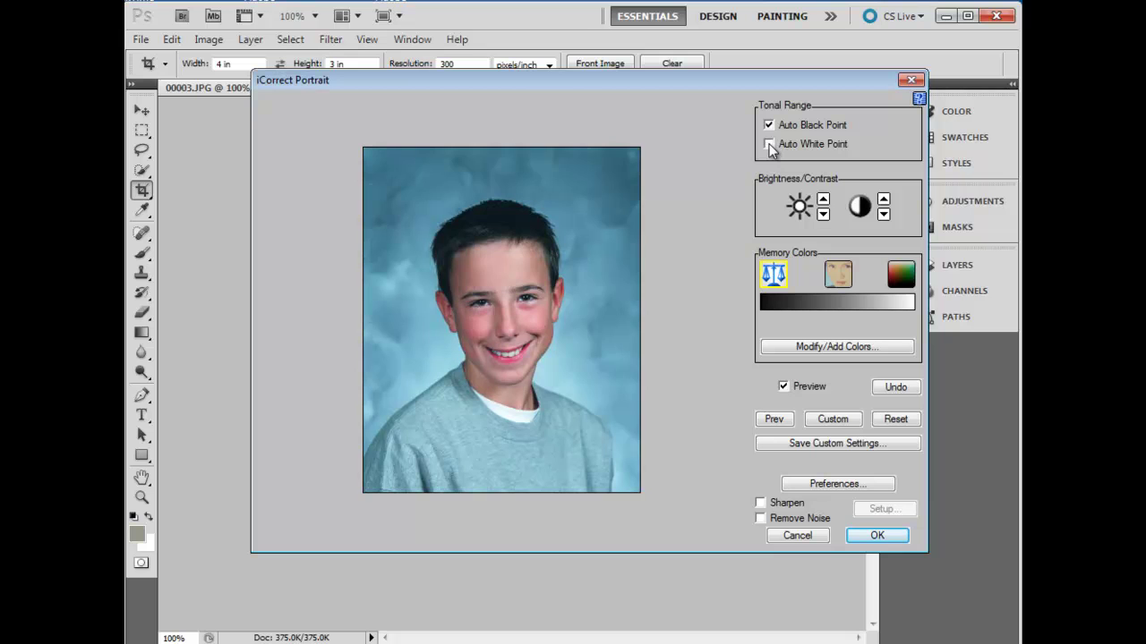
{"action": "left_click", "coordinate": [823, 201]}
Step: Neutralize the color cast by sampling the gray sweatshirt, and try a sample on the white collar but undo it
{"action": "left_click", "coordinate": [482, 431]}
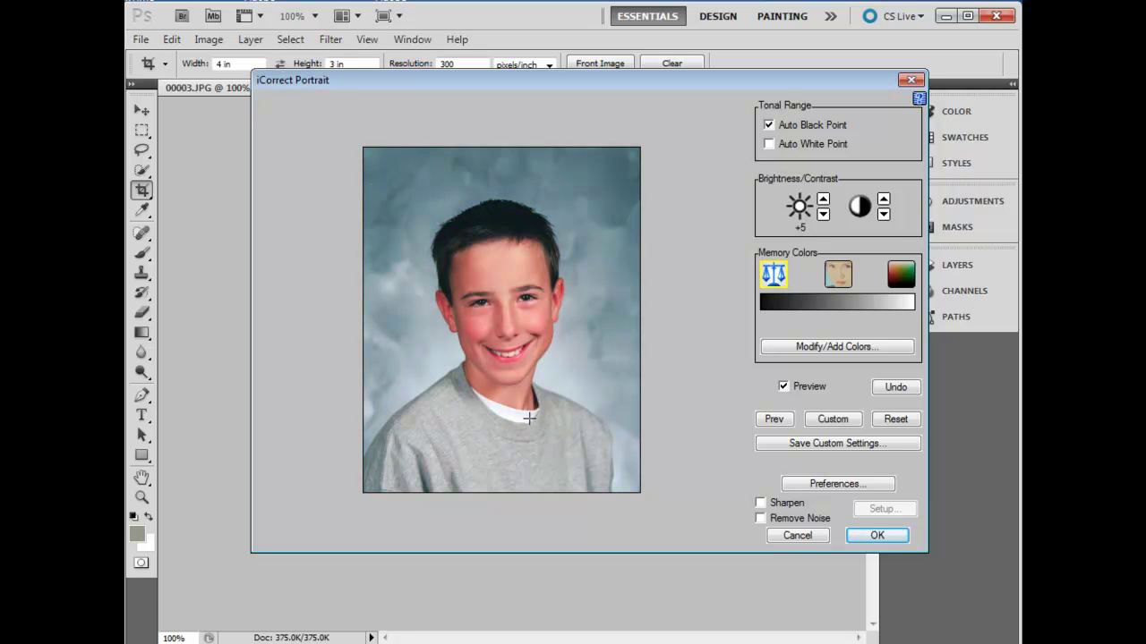
{"action": "left_click", "coordinate": [529, 418]}
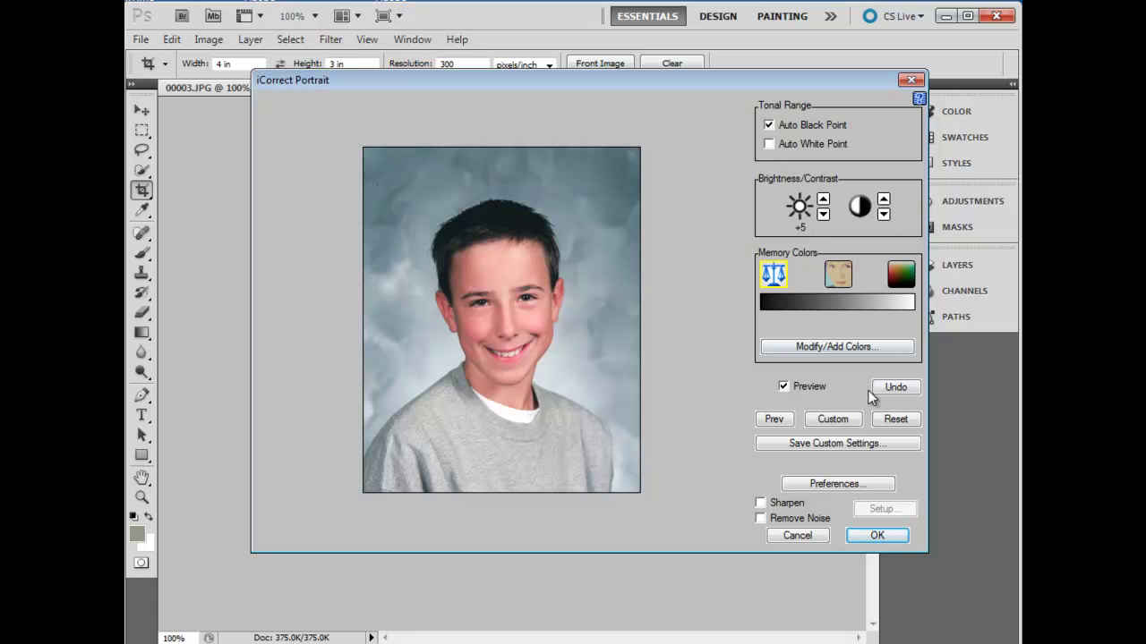
{"action": "left_click", "coordinate": [901, 391]}
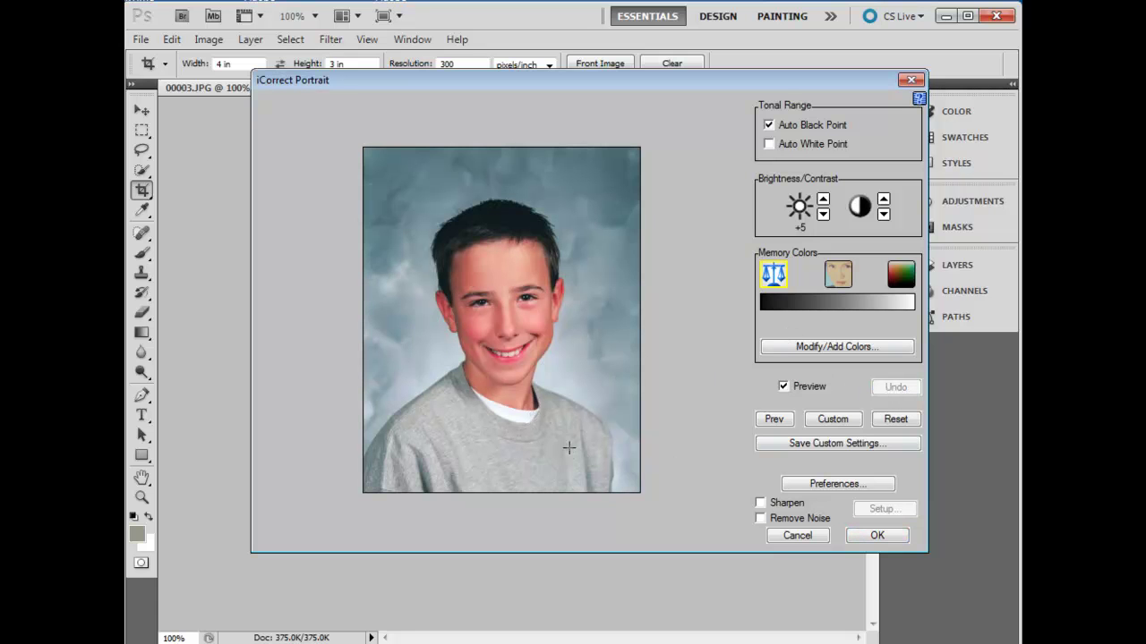
Step: Switch to the skin tone memory color, sample the boy's skin near the neck, and undo the last sample
{"action": "left_click", "coordinate": [842, 280]}
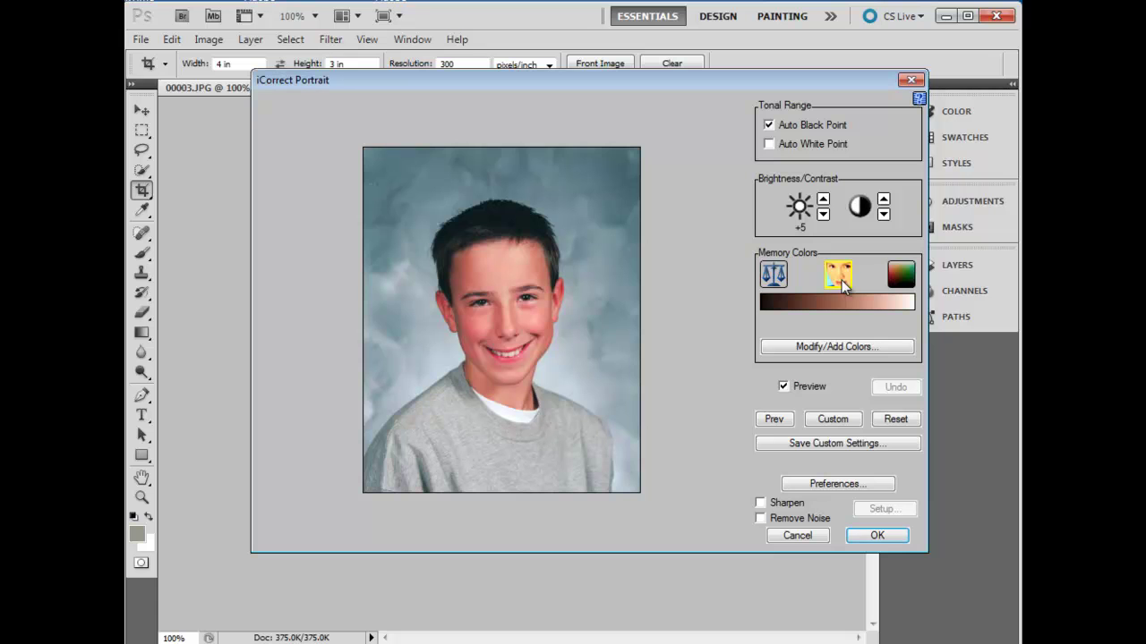
{"action": "left_click", "coordinate": [520, 394]}
{"action": "left_click", "coordinate": [897, 387]}
Step: Save the current correction as custom settings file testo3.txt, and sample the skin of the neck again for skin tone
{"action": "left_click", "coordinate": [833, 443]}
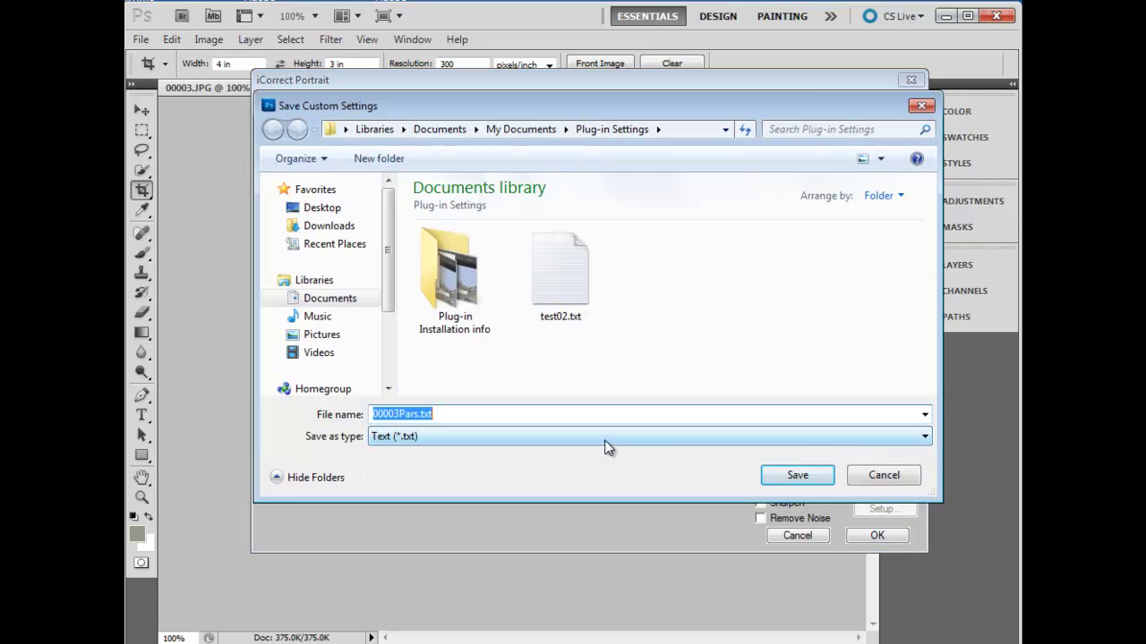
{"action": "type", "text": "test"}
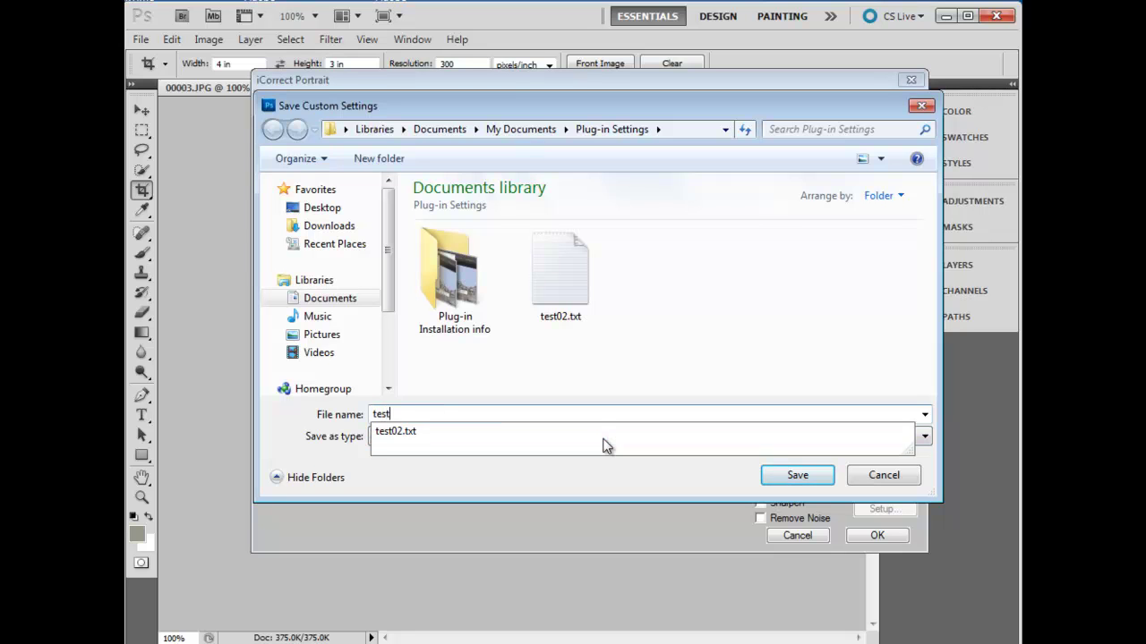
{"action": "type", "text": "03"}
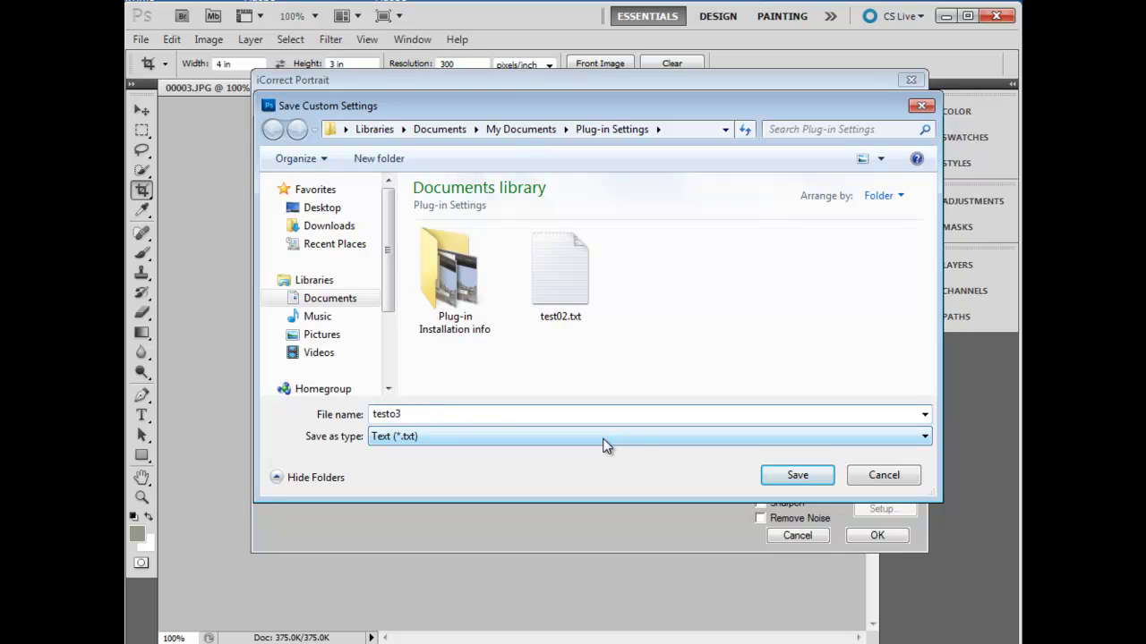
{"action": "left_click", "coordinate": [777, 476]}
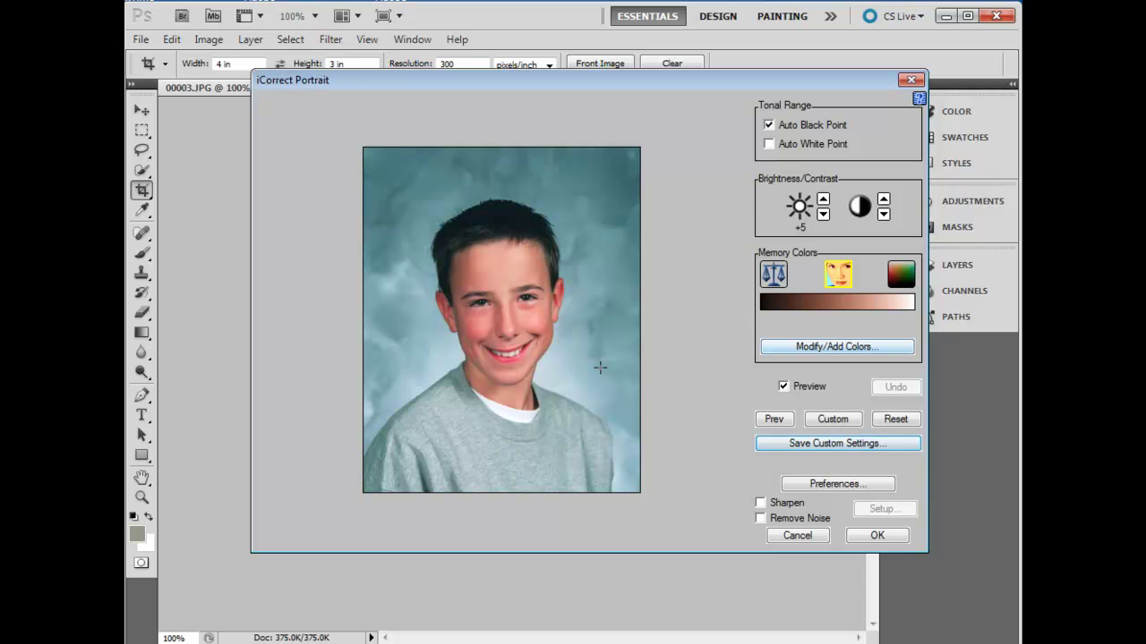
{"action": "left_click", "coordinate": [498, 387]}
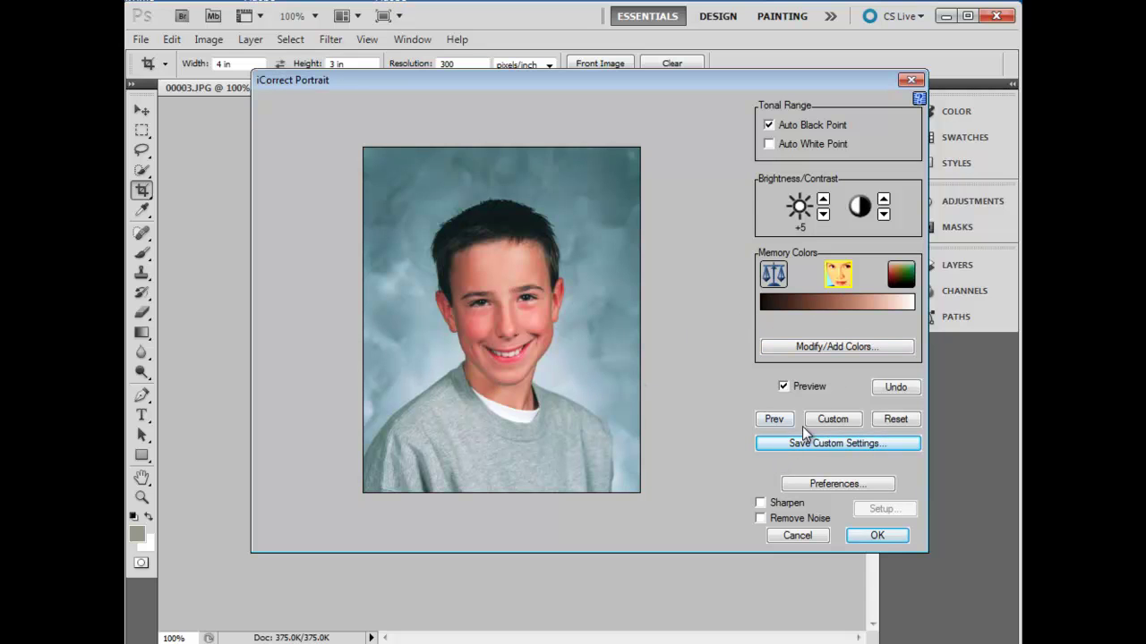
Step: Set the plug-in preferences to start with Custom Settings loaded from testo3.txt, and apply the correction to 00003.JPG
{"action": "left_click", "coordinate": [817, 485]}
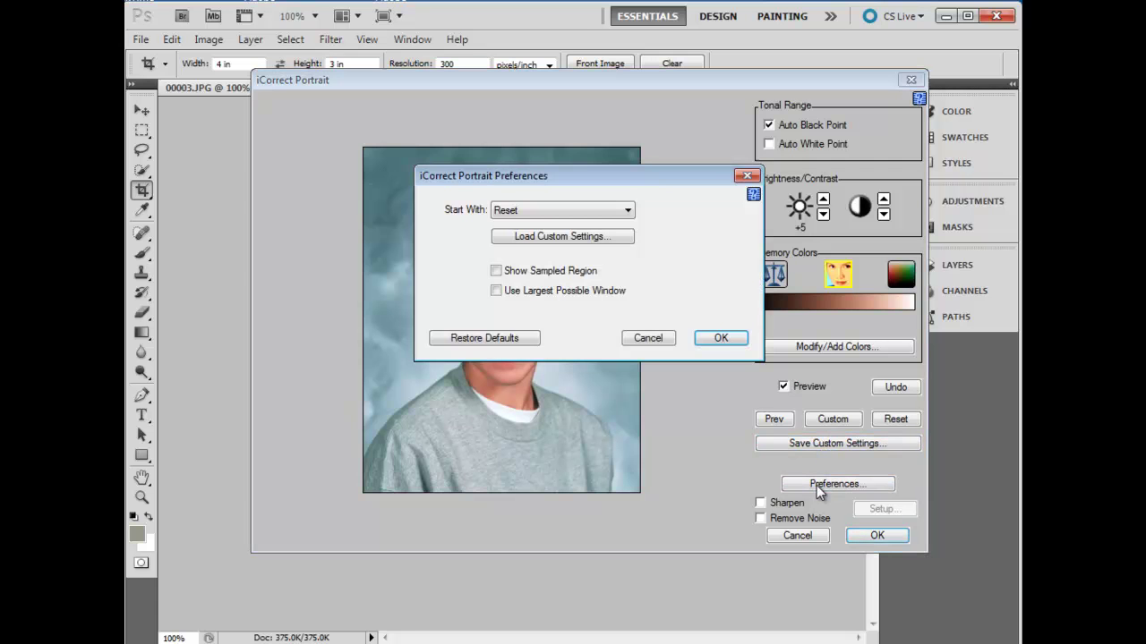
{"action": "left_click", "coordinate": [607, 238]}
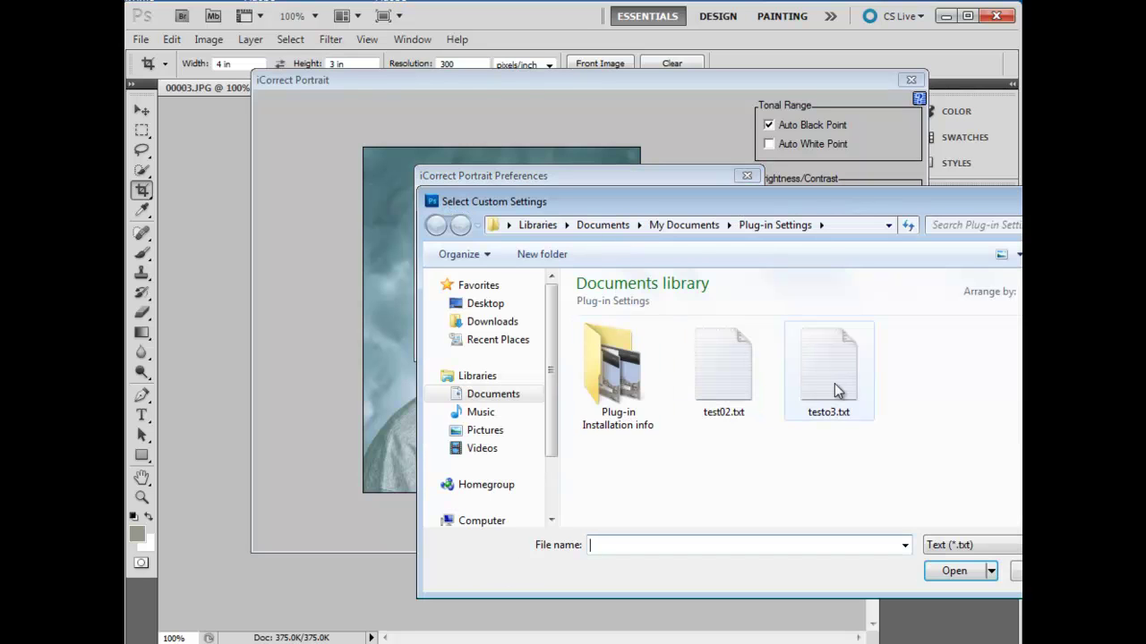
{"action": "left_click", "coordinate": [839, 385]}
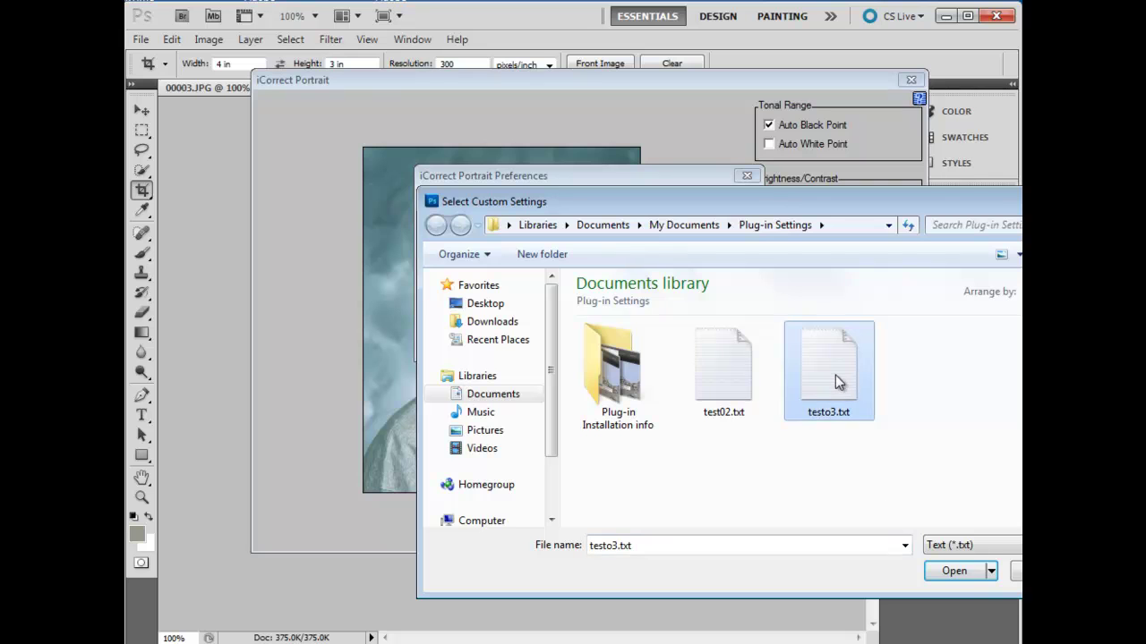
{"action": "left_click", "coordinate": [954, 573]}
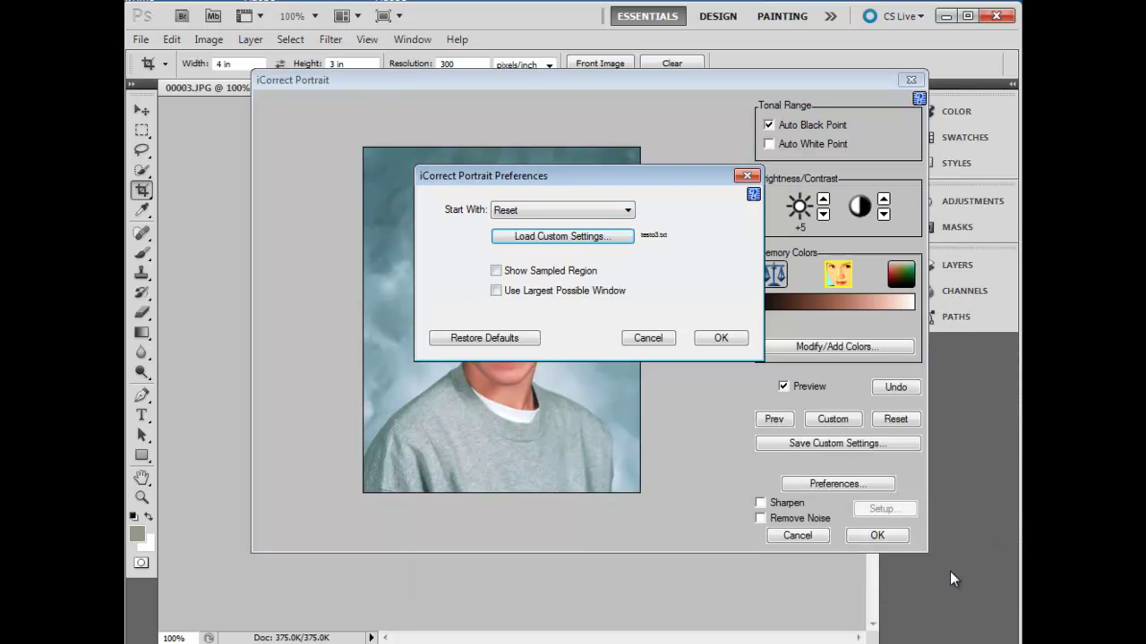
{"action": "left_click", "coordinate": [629, 211]}
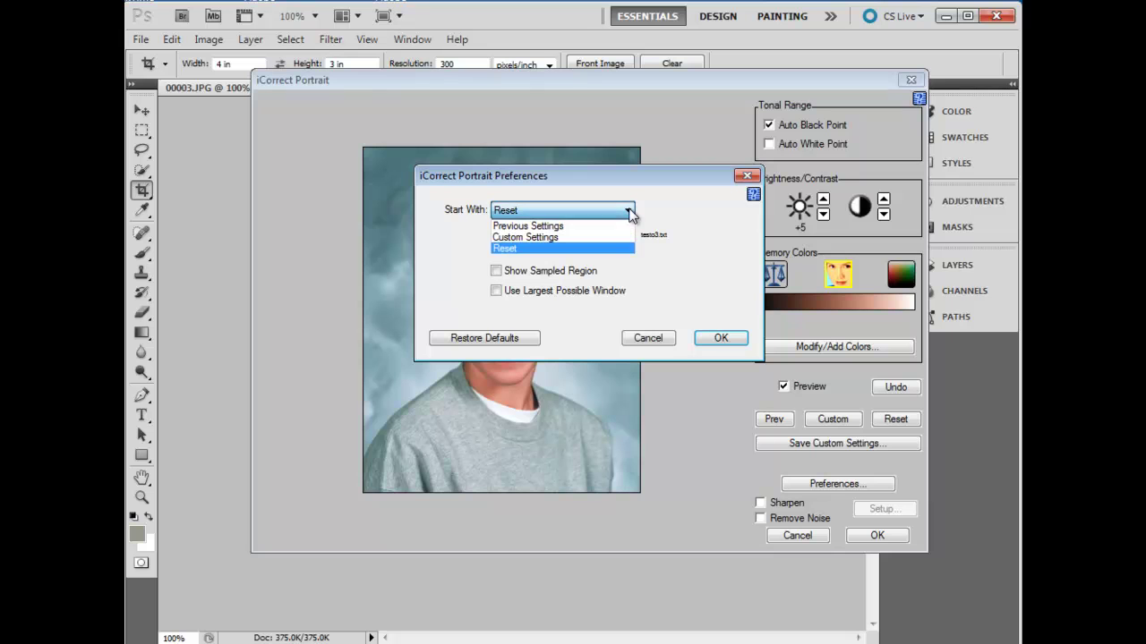
{"action": "left_click", "coordinate": [608, 238]}
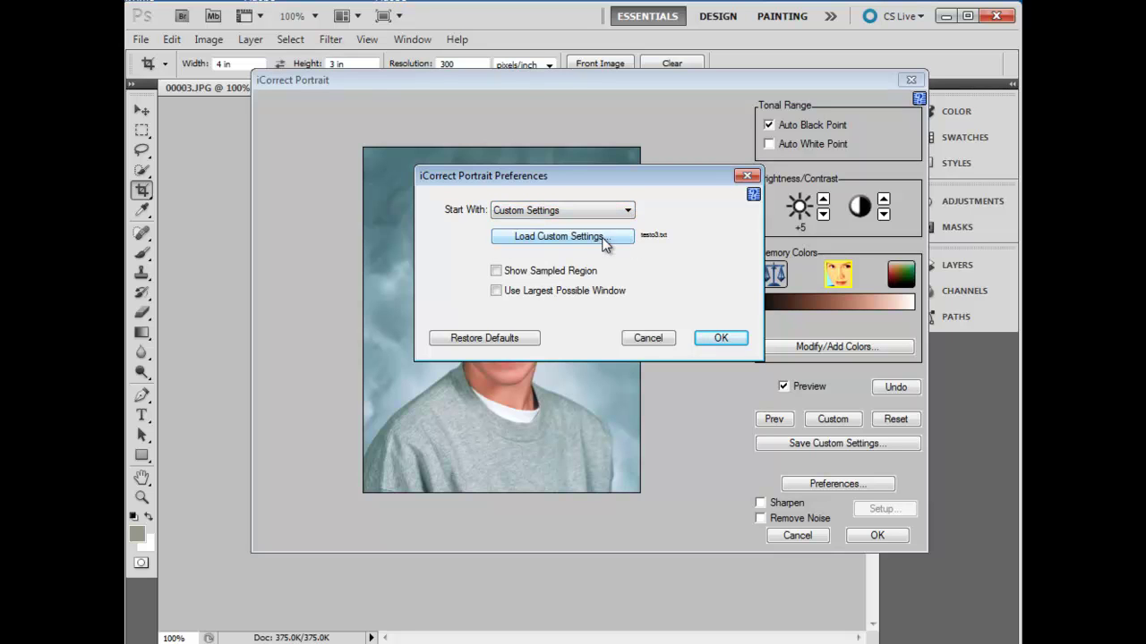
{"action": "left_click", "coordinate": [720, 338]}
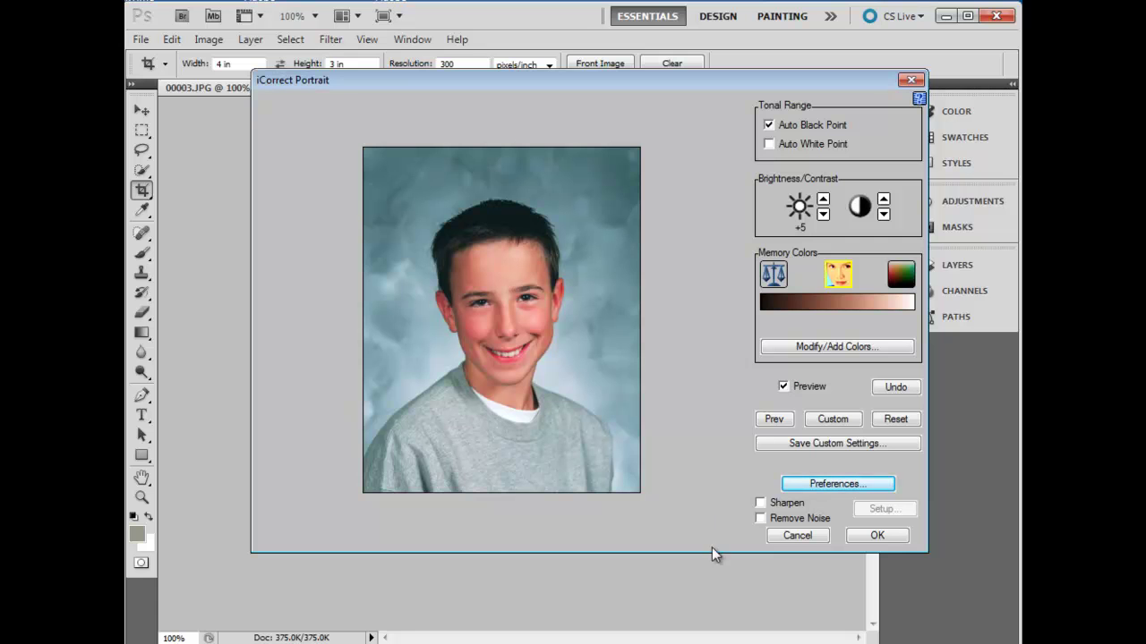
{"action": "left_click", "coordinate": [879, 535]}
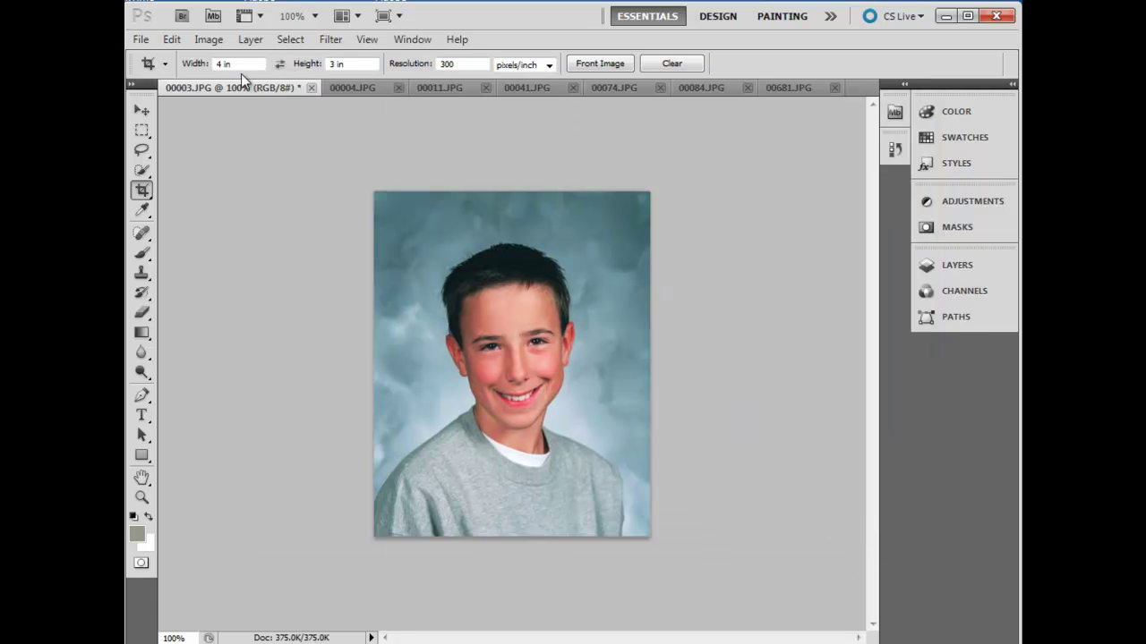
Step: Open the iCorrect Portrait 2.0 filter on 00004.JPG
{"action": "left_click", "coordinate": [362, 87]}
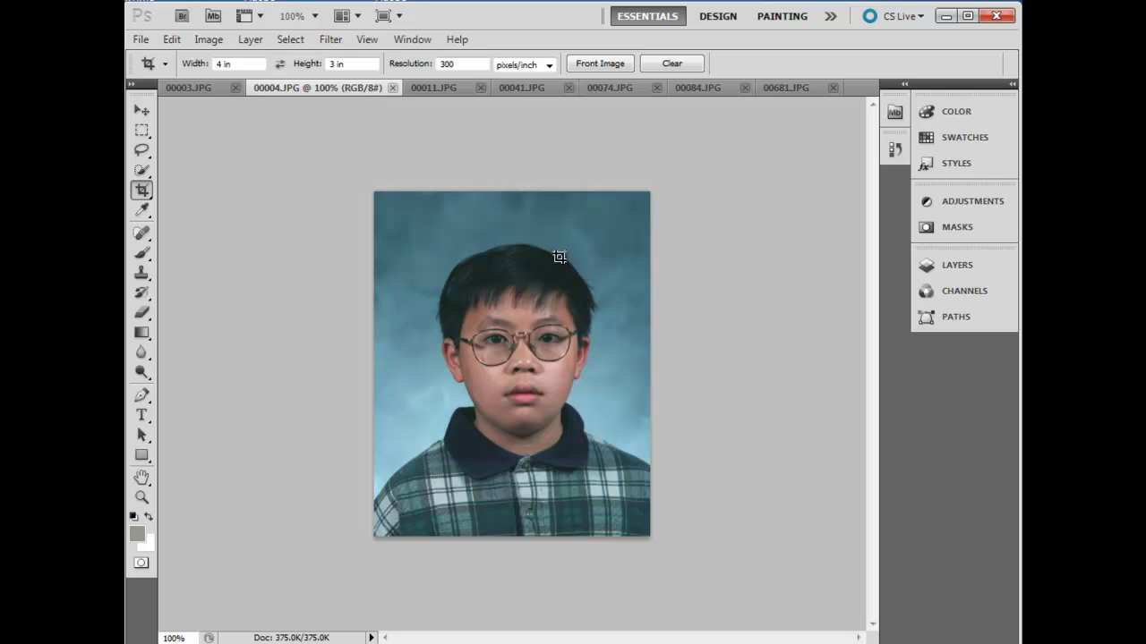
{"action": "left_click", "coordinate": [330, 40]}
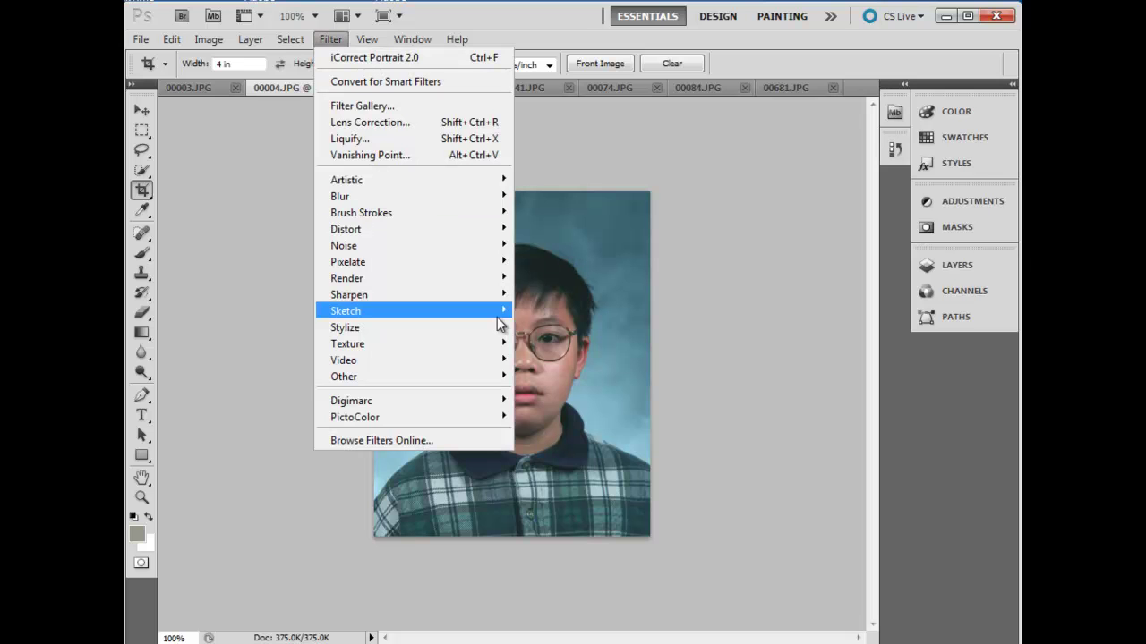
{"action": "mouse_move", "coordinate": [447, 422]}
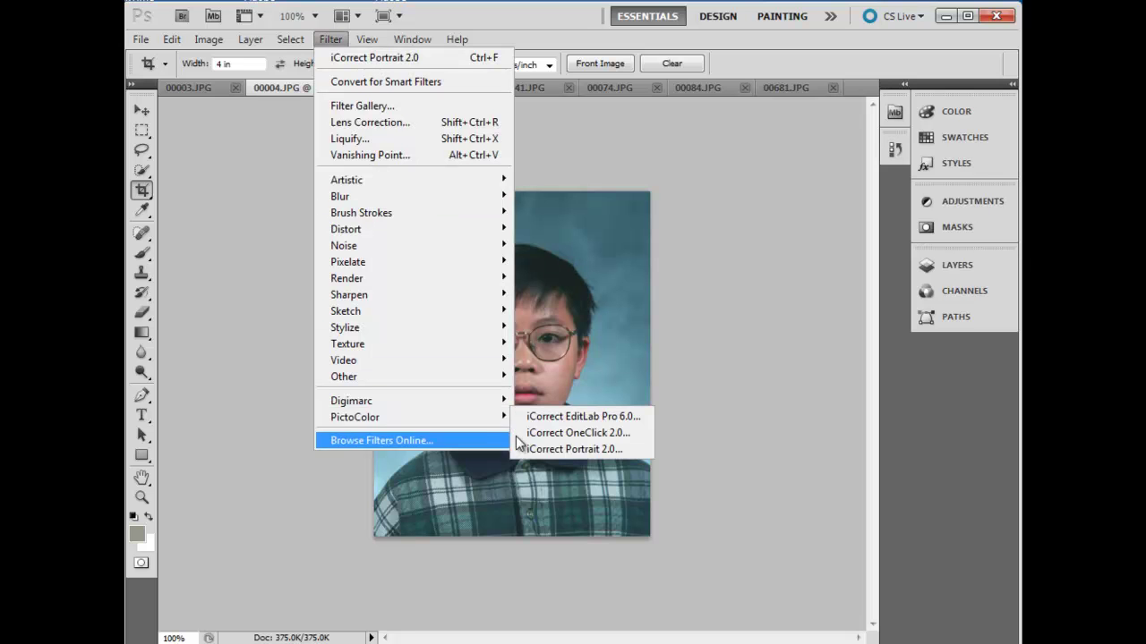
{"action": "left_click", "coordinate": [577, 448]}
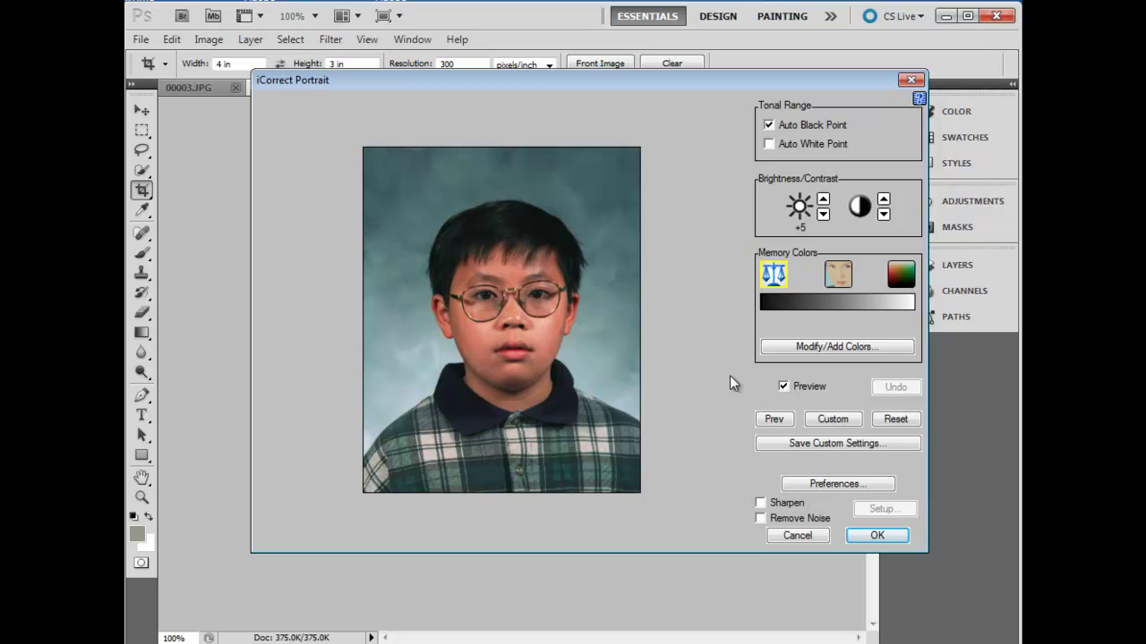
Step: Sample the skin below the boy's chin as the skin tone memory color and apply the correction to 00004.JPG
{"action": "left_click", "coordinate": [842, 273]}
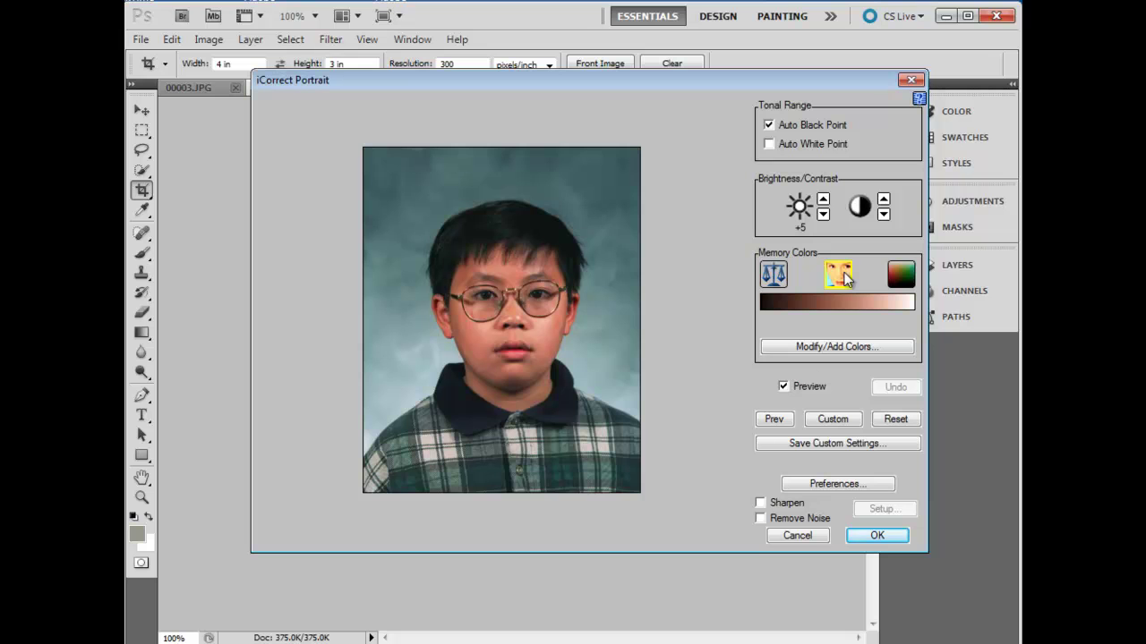
{"action": "left_click", "coordinate": [536, 389]}
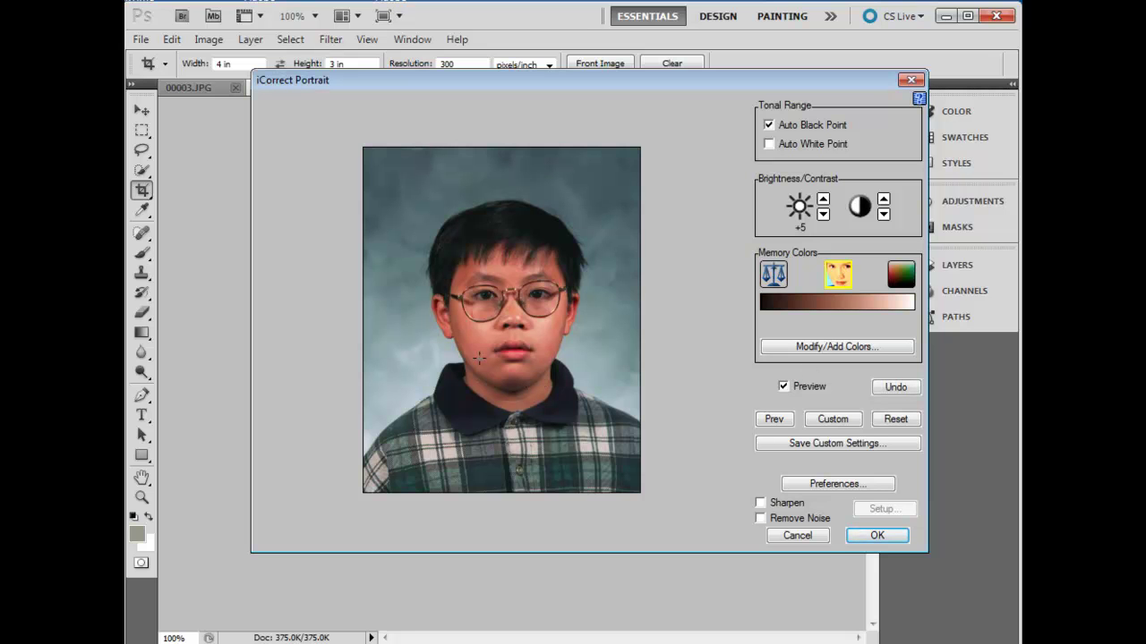
{"action": "left_click", "coordinate": [877, 536]}
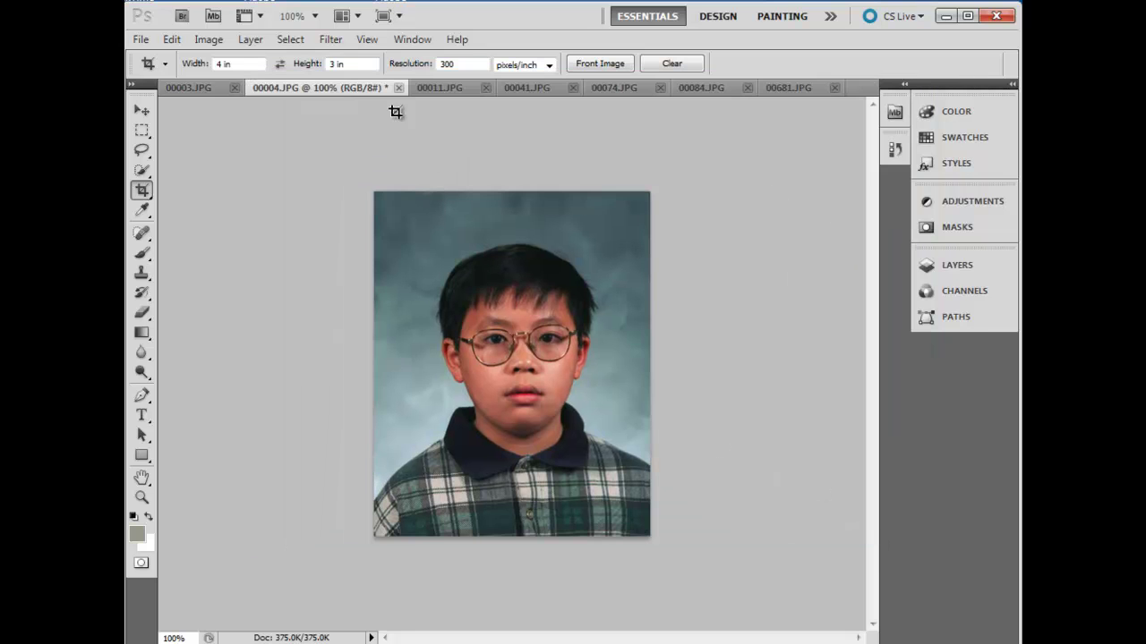
Step: Open the iCorrect Portrait 2.0 filter on 00011.JPG
{"action": "left_click", "coordinate": [439, 87]}
{"action": "left_click", "coordinate": [330, 40]}
{"action": "mouse_move", "coordinate": [474, 424]}
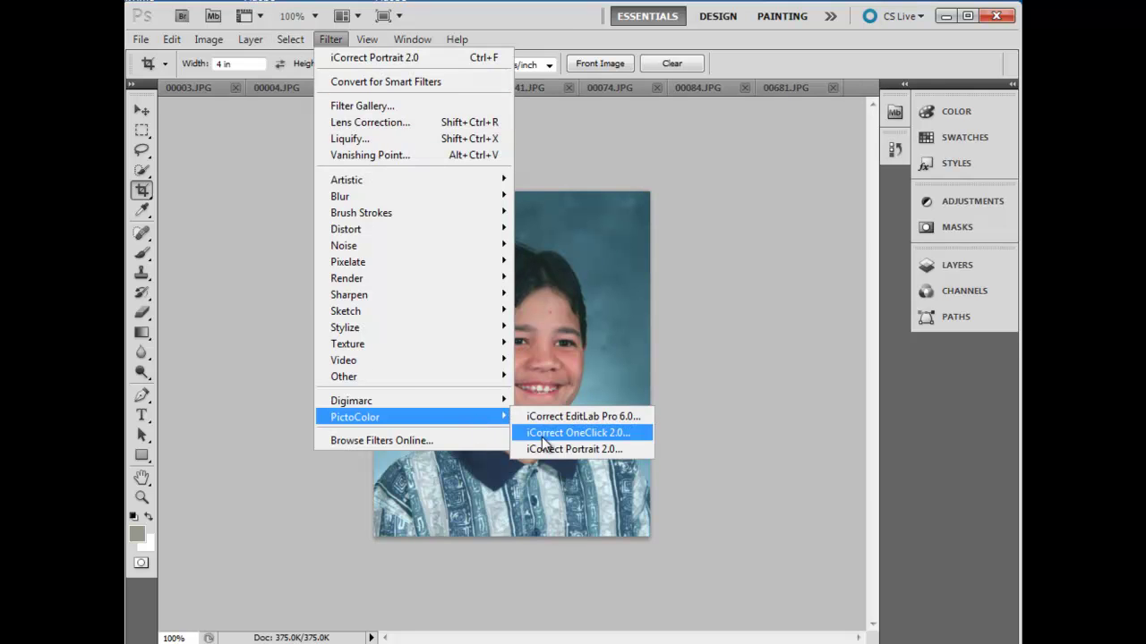
{"action": "left_click", "coordinate": [559, 449]}
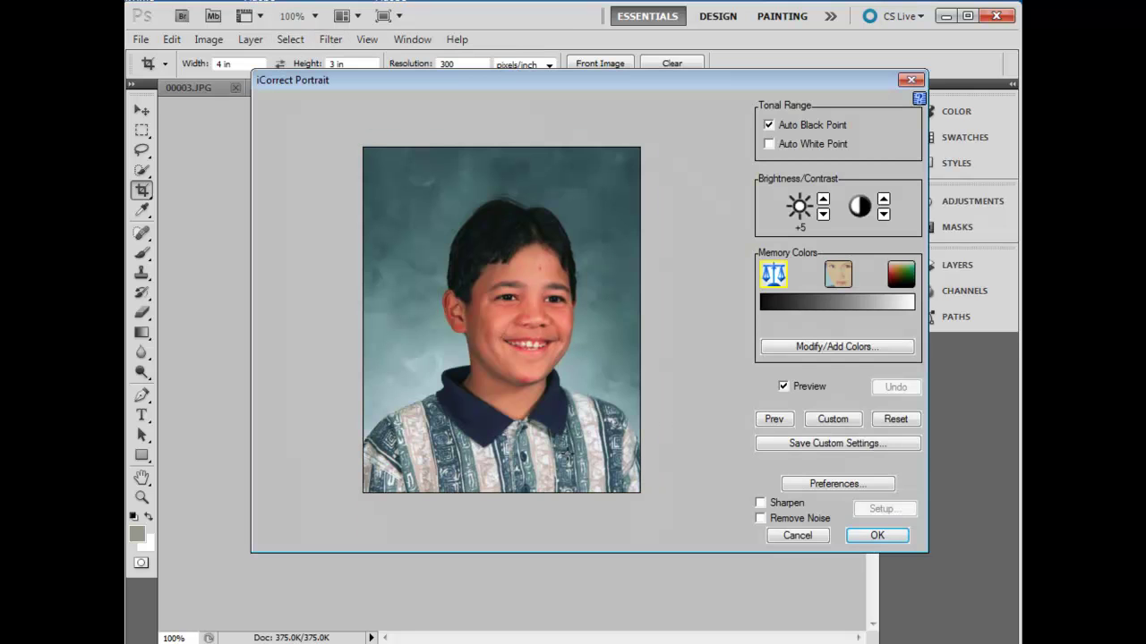
Step: Try the previous image's settings and a full reset on 00011.JPG, and reload the saved custom settings
{"action": "left_click", "coordinate": [774, 420]}
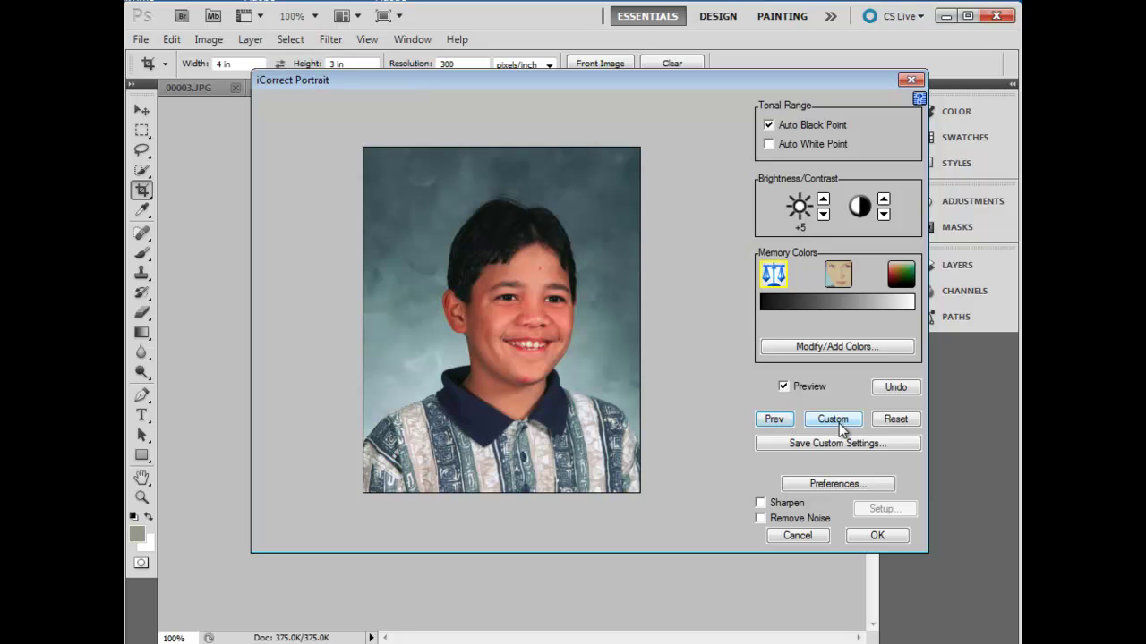
{"action": "left_click", "coordinate": [896, 421]}
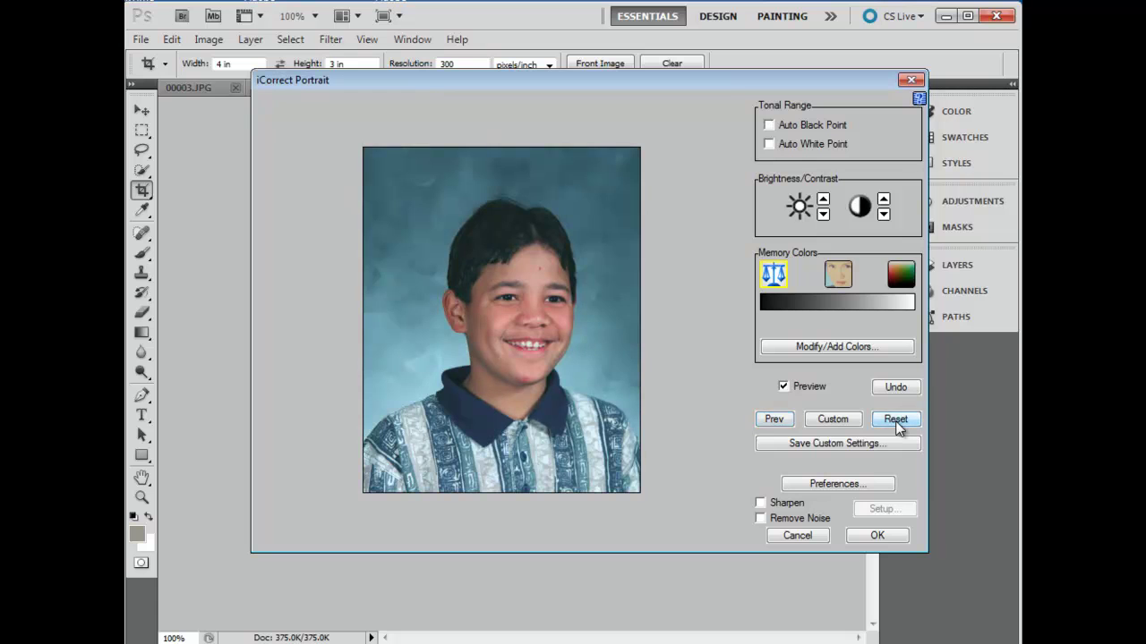
{"action": "left_click", "coordinate": [826, 418]}
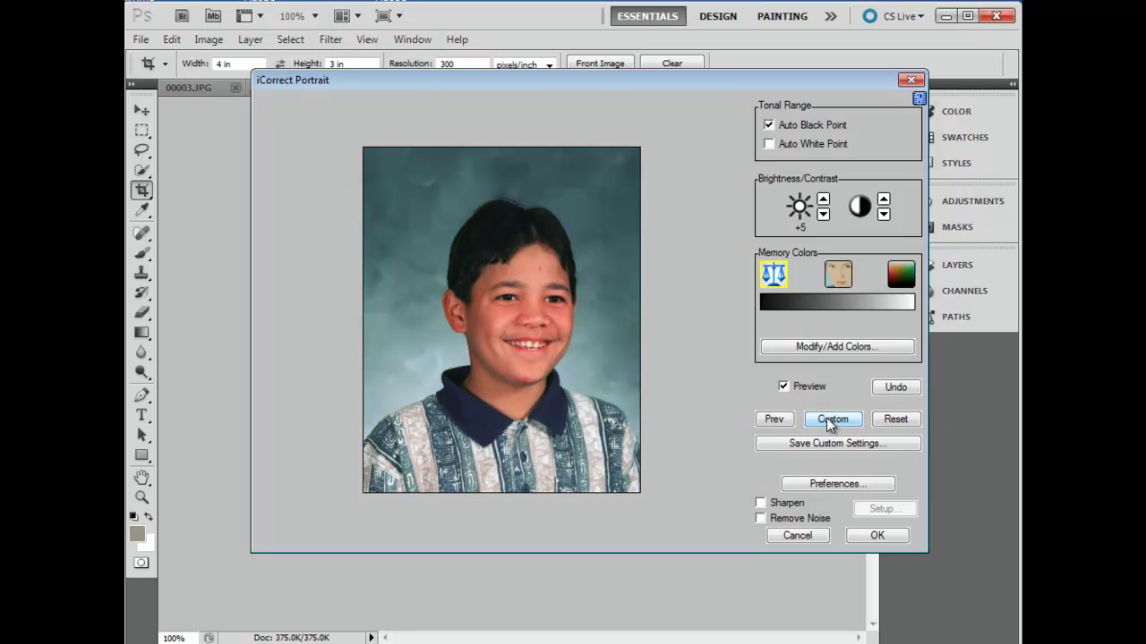
Step: Sample the boy's neck for the skin tone memory color and apply the correction to 00011.JPG
{"action": "left_click", "coordinate": [837, 279]}
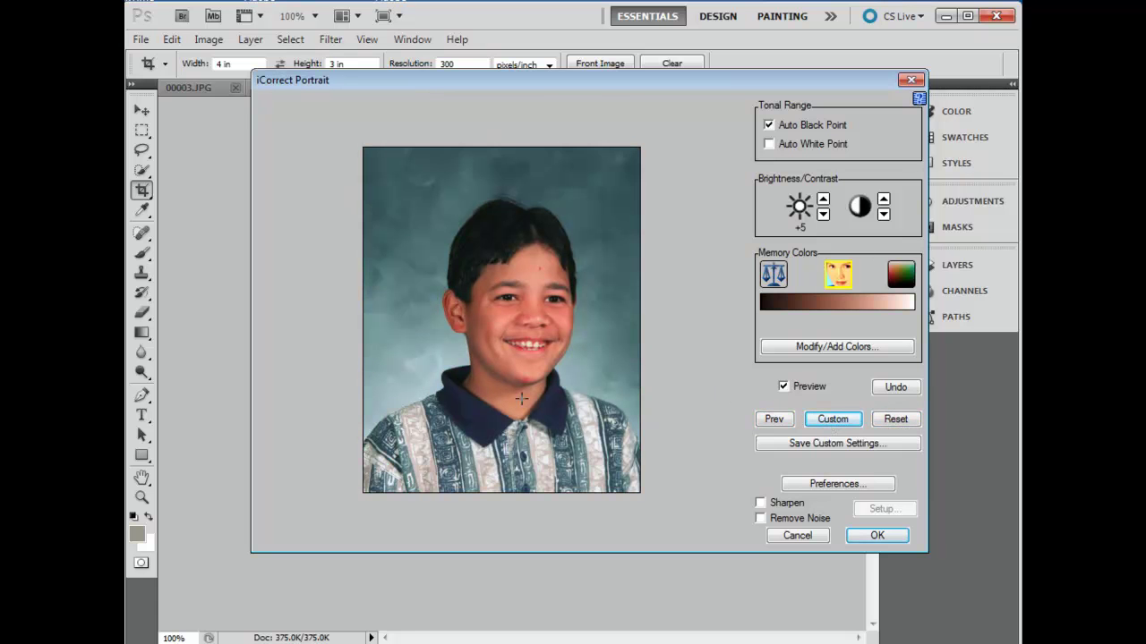
{"action": "left_click", "coordinate": [878, 536]}
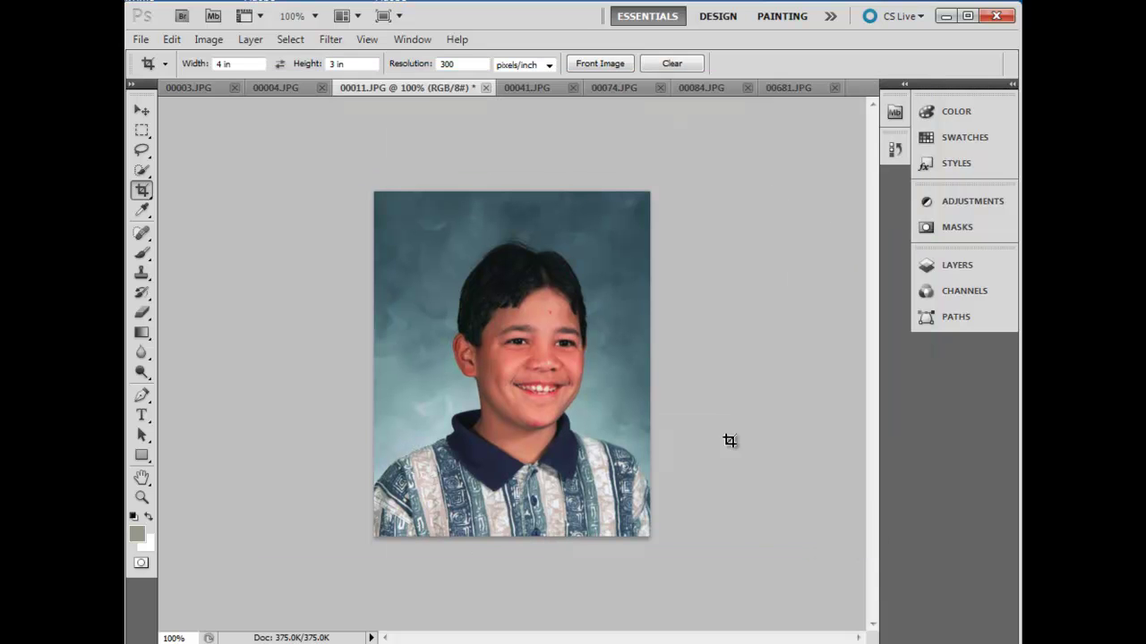
Step: Correct 00041.JPG with the iCorrect Portrait 2.0 filter, sampling the boy's neck for the skin tone memory color
{"action": "left_click", "coordinate": [517, 90]}
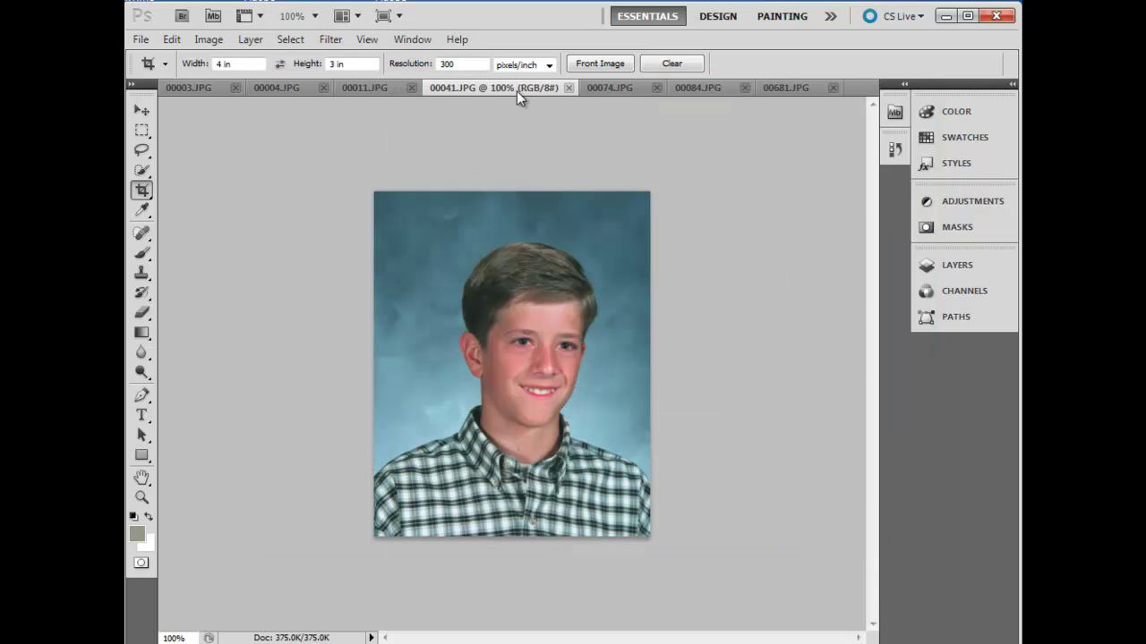
{"action": "left_click", "coordinate": [330, 39]}
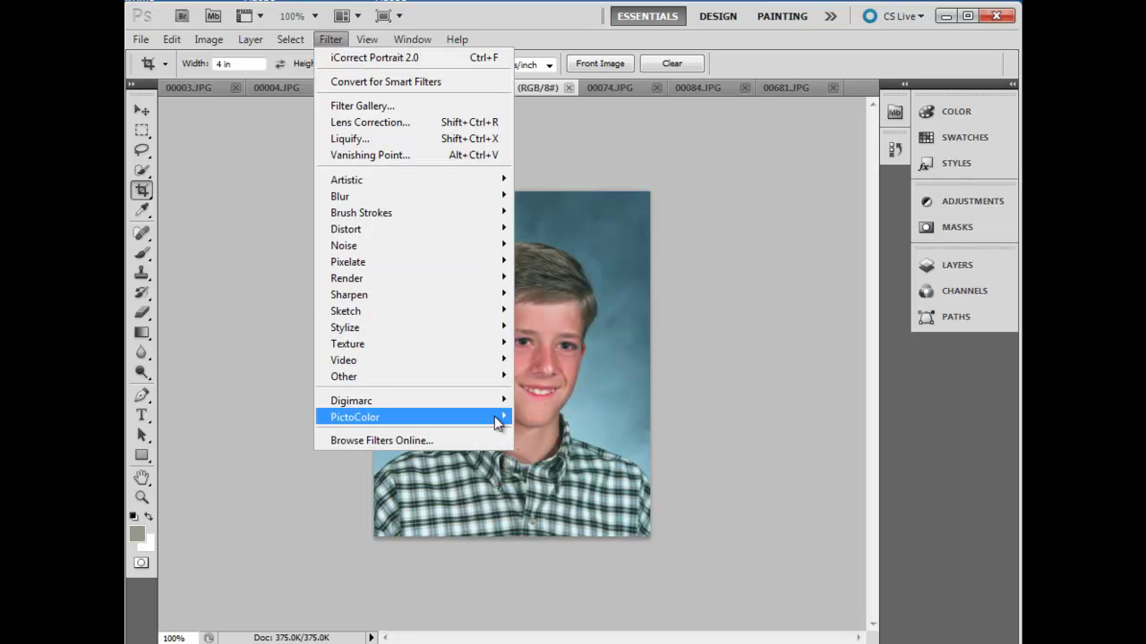
{"action": "mouse_move", "coordinate": [494, 417]}
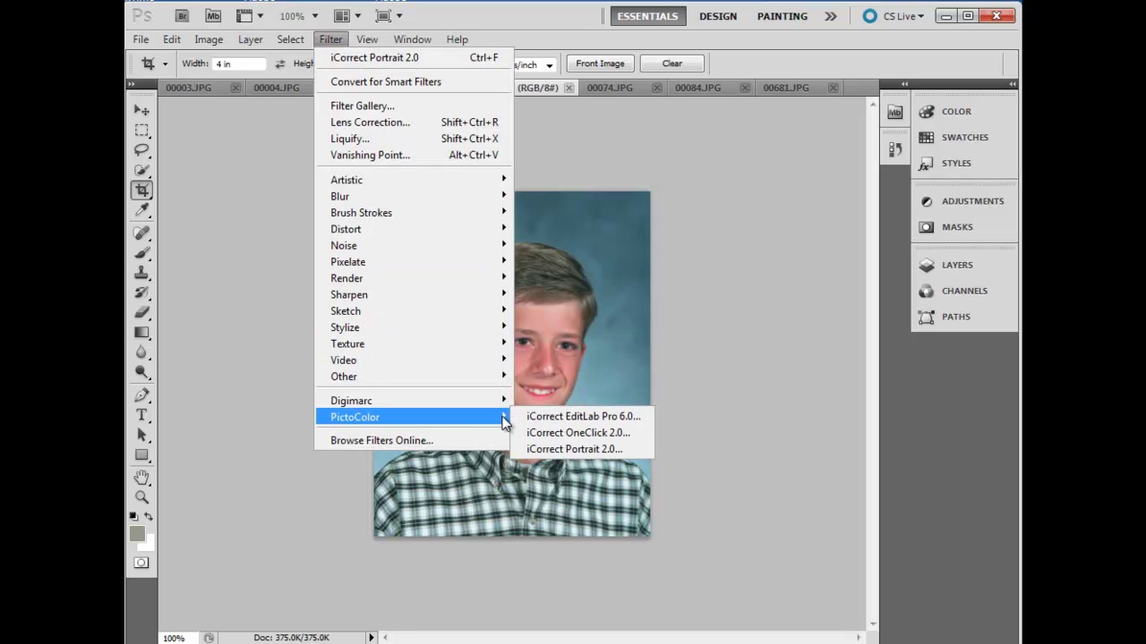
{"action": "left_click", "coordinate": [586, 455]}
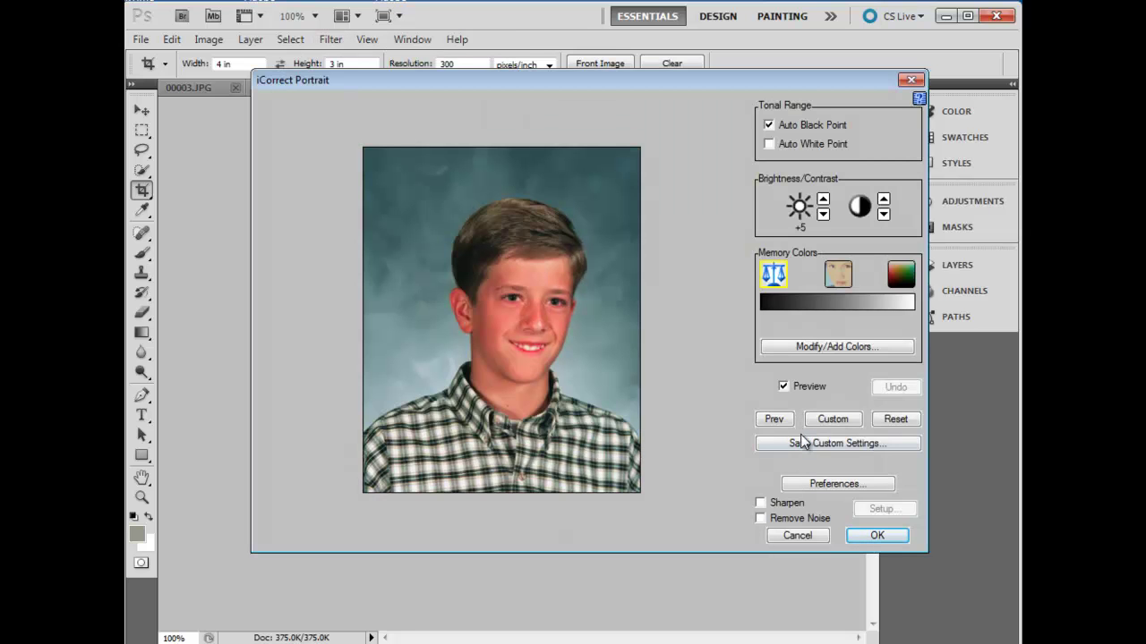
{"action": "left_click", "coordinate": [835, 279]}
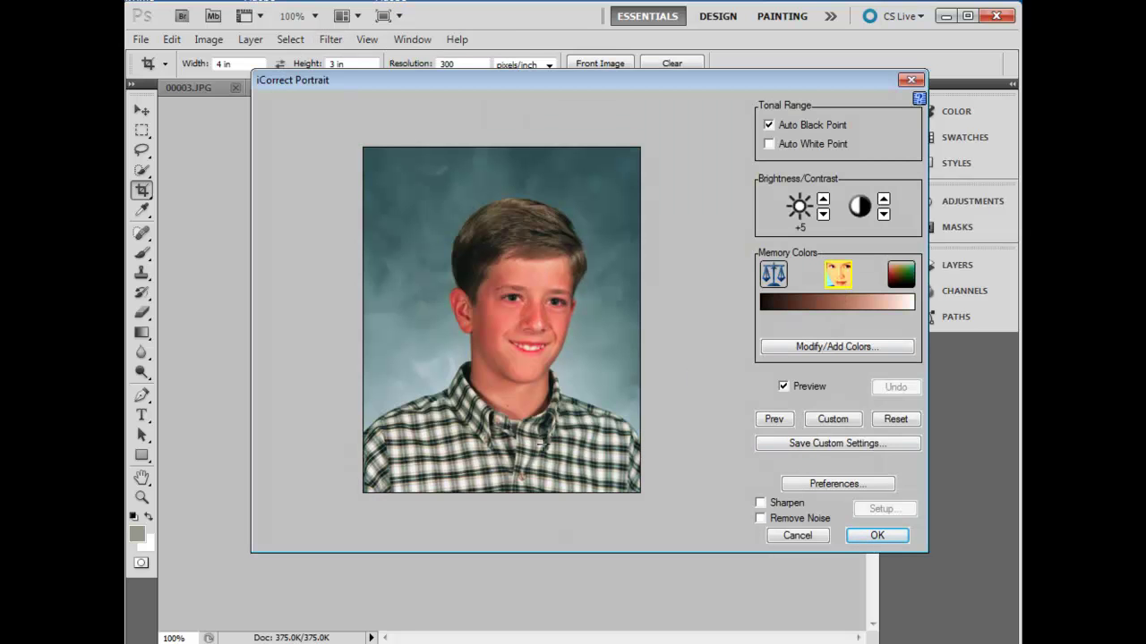
{"action": "left_click", "coordinate": [510, 383]}
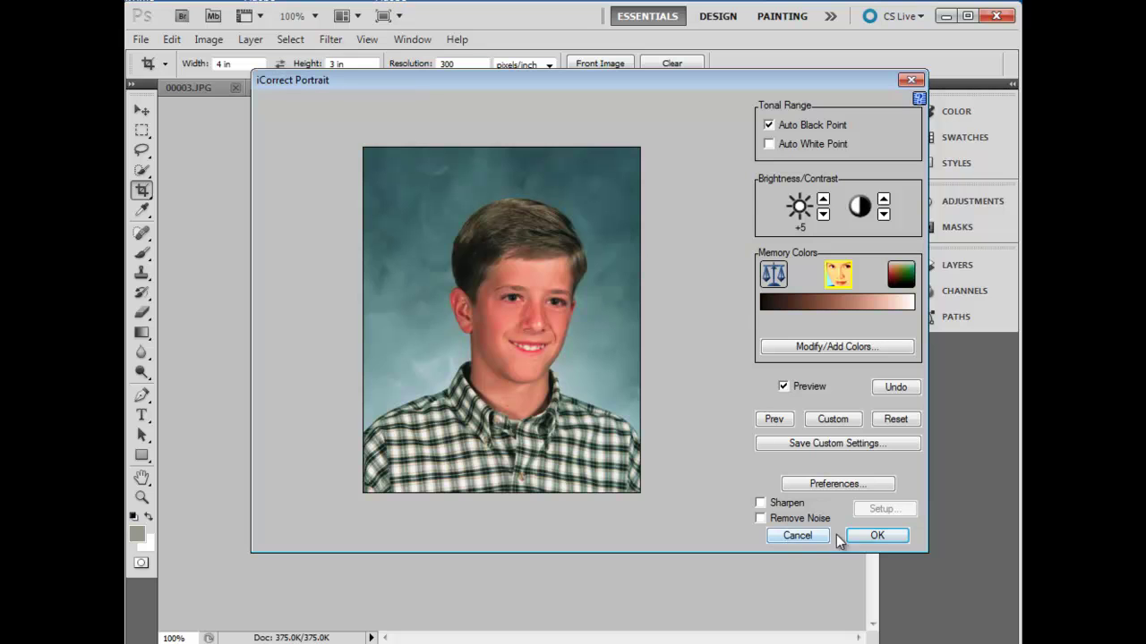
{"action": "left_click", "coordinate": [877, 537]}
{"action": "left_click", "coordinate": [878, 537]}
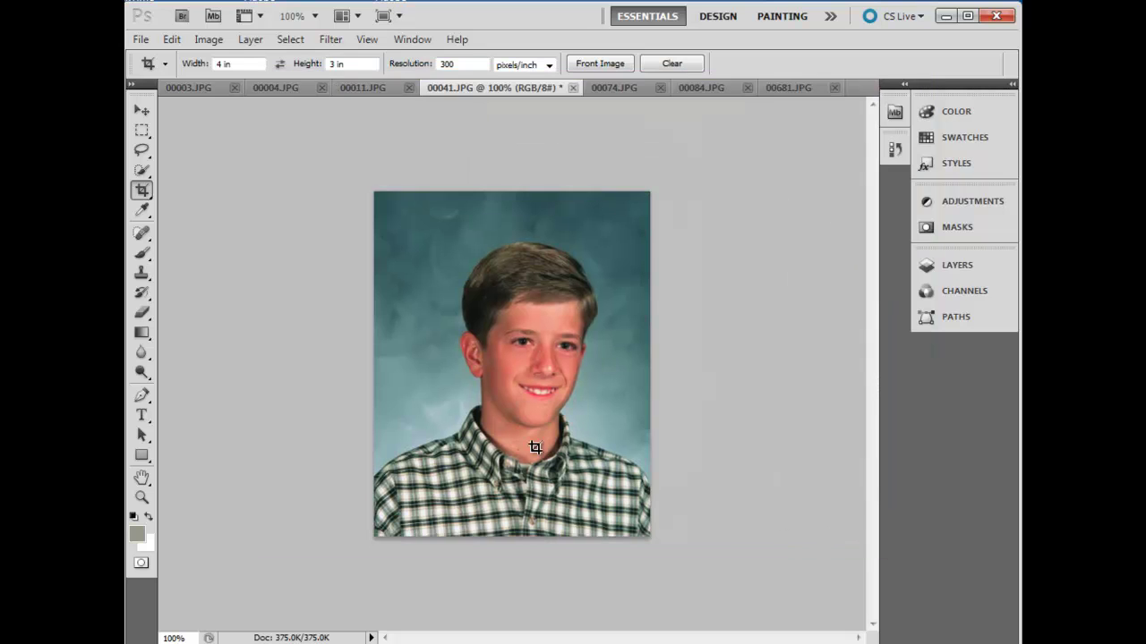
Step: Correct 00074.JPG with the iCorrect Portrait 2.0 filter, using the loaded custom settings and the skin tone memory color
{"action": "left_click", "coordinate": [624, 87]}
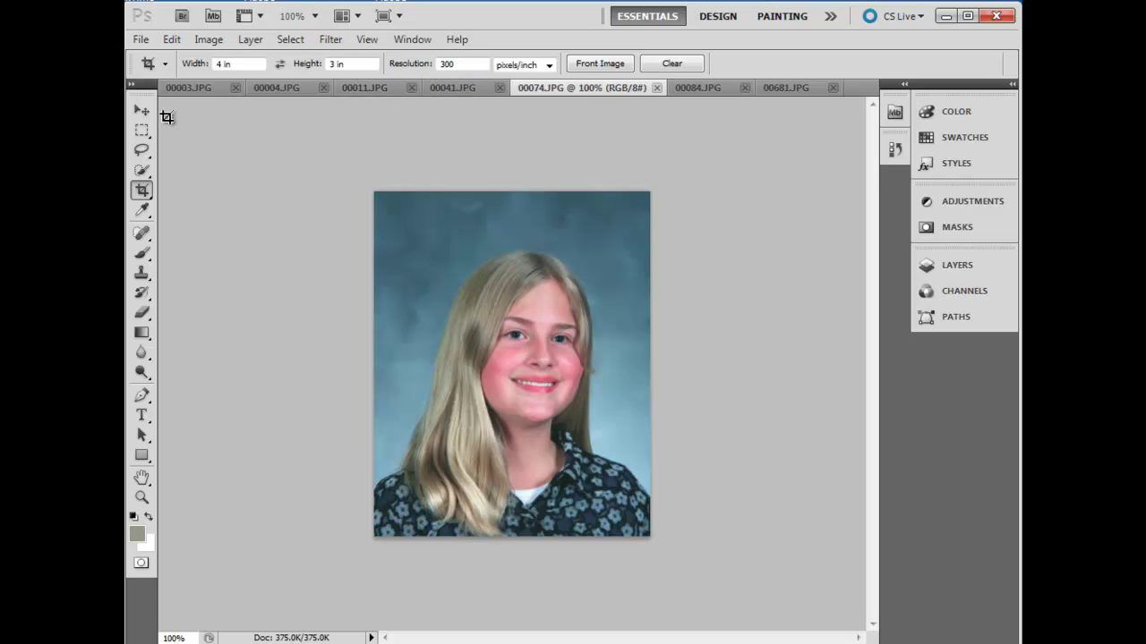
{"action": "left_click", "coordinate": [332, 41]}
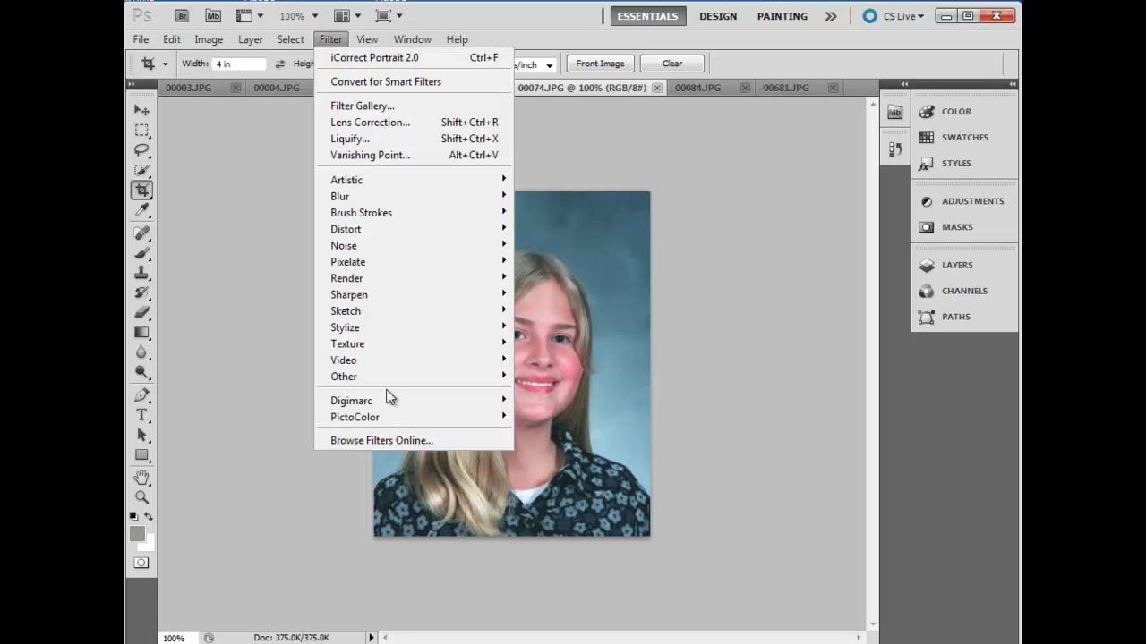
{"action": "mouse_move", "coordinate": [401, 416]}
{"action": "left_click", "coordinate": [576, 451]}
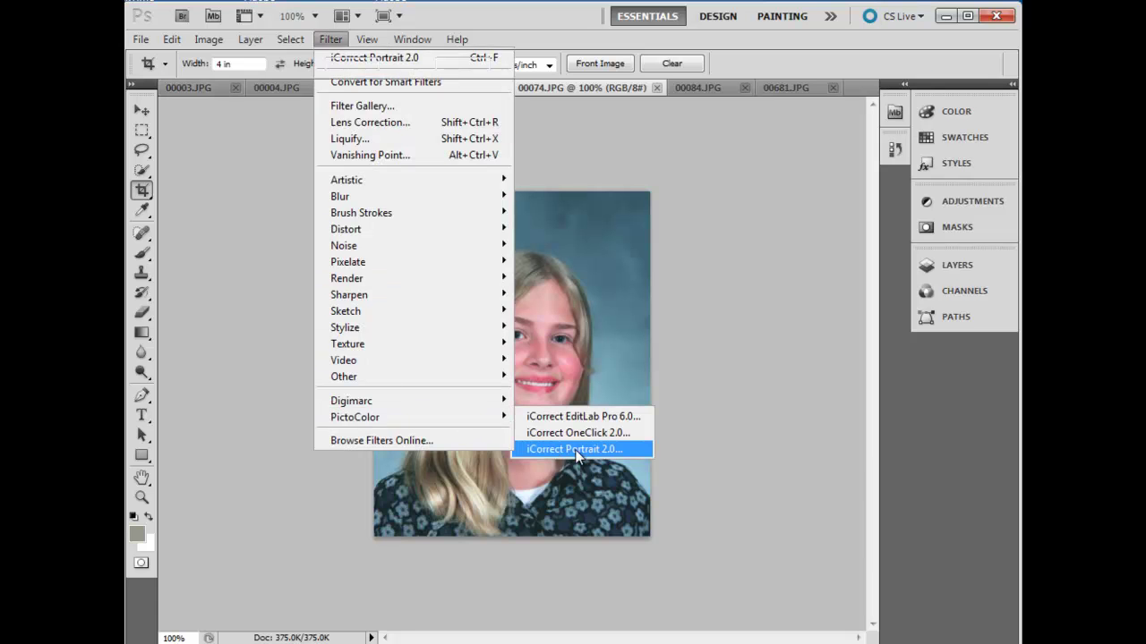
{"action": "left_click", "coordinate": [836, 277]}
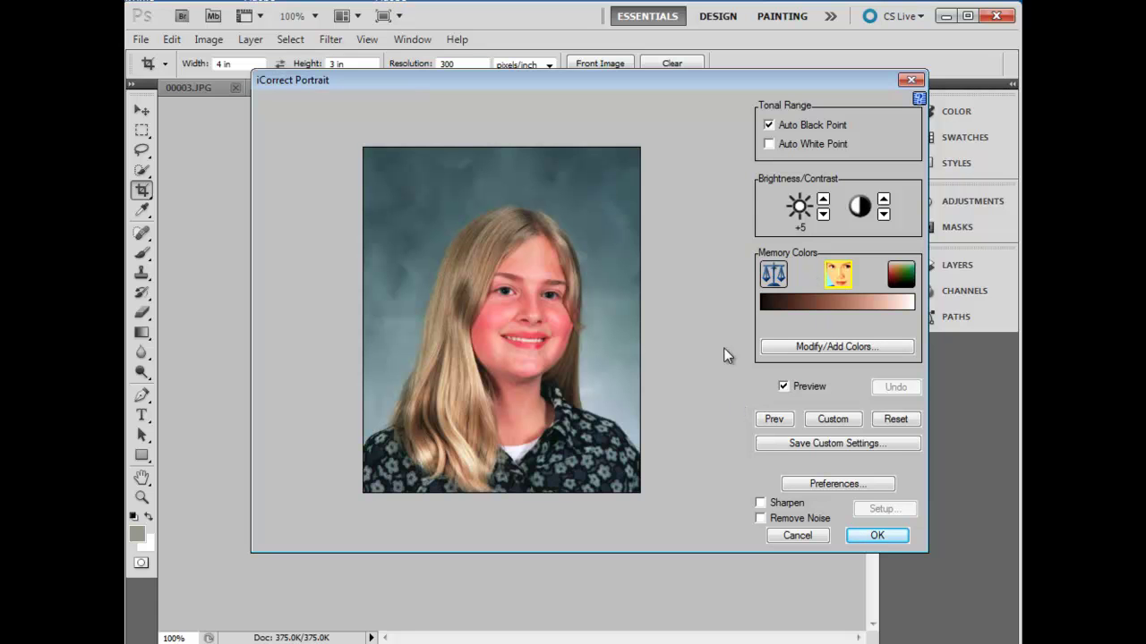
{"action": "left_click", "coordinate": [877, 536]}
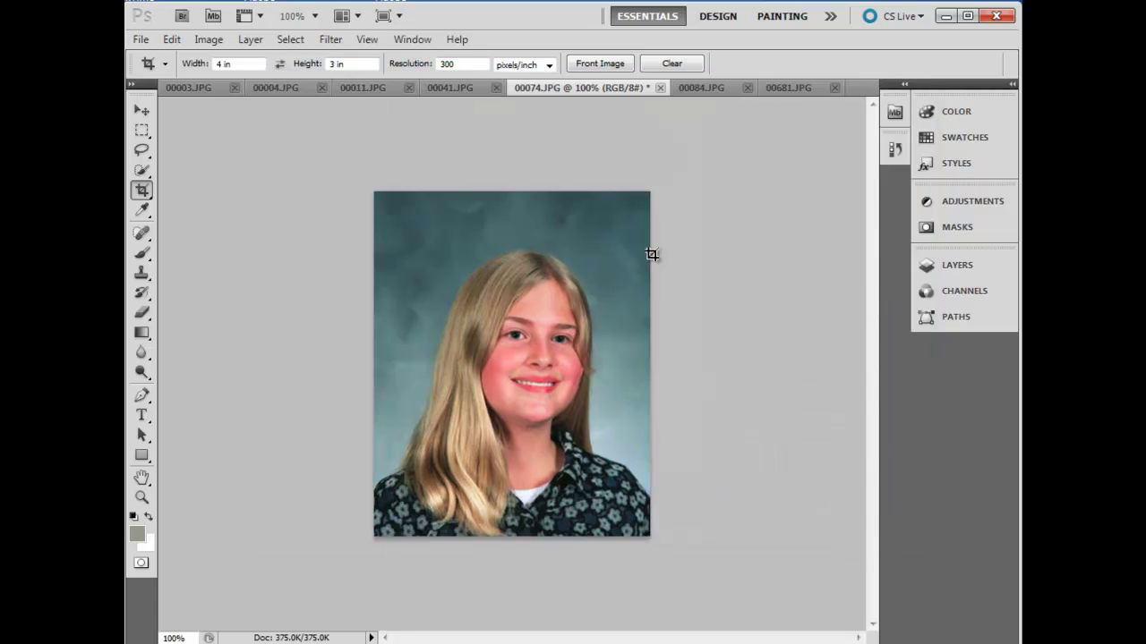
Step: Correct 00084.JPG with the iCorrect Portrait 2.0 filter, sampling the boy's neck for skin tone
{"action": "left_click", "coordinate": [703, 88]}
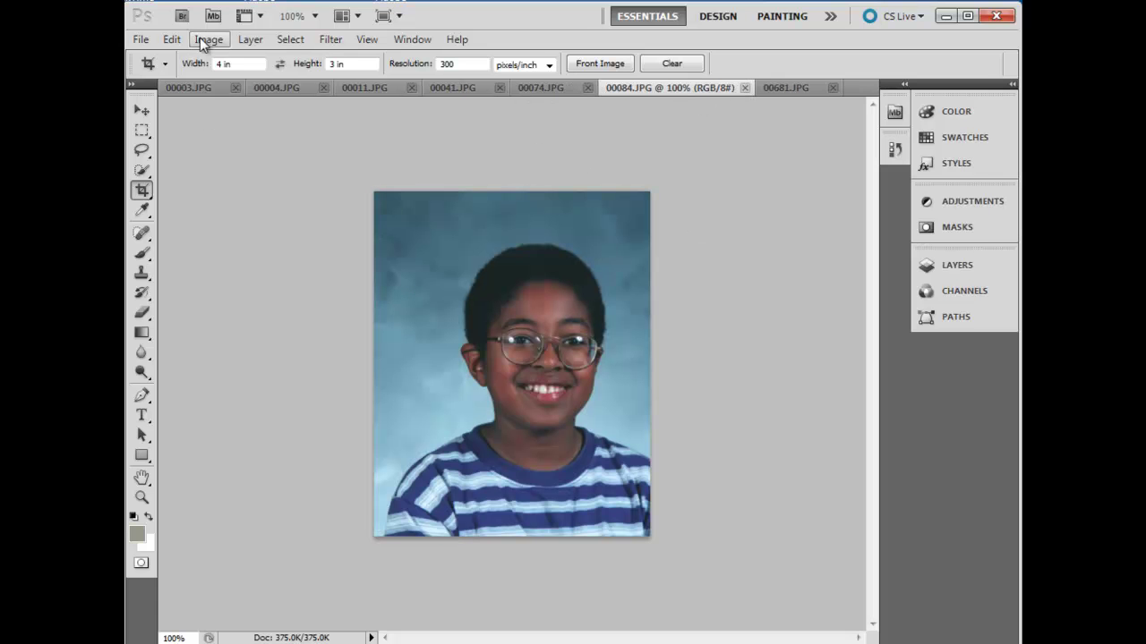
{"action": "left_click", "coordinate": [335, 40]}
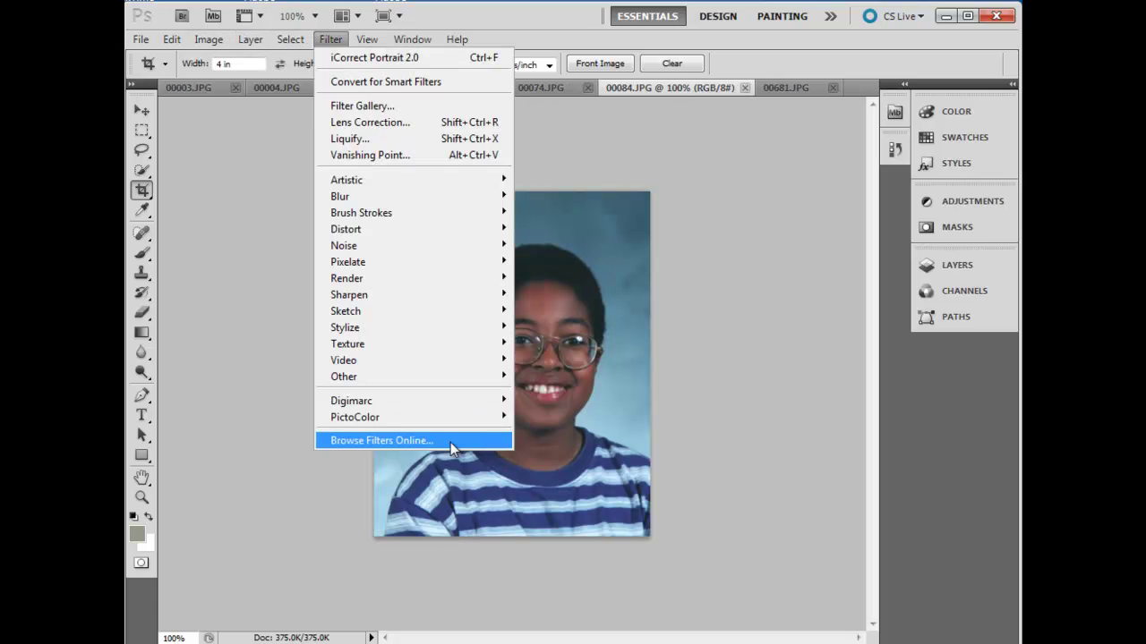
{"action": "mouse_move", "coordinate": [468, 417]}
{"action": "left_click", "coordinate": [615, 451]}
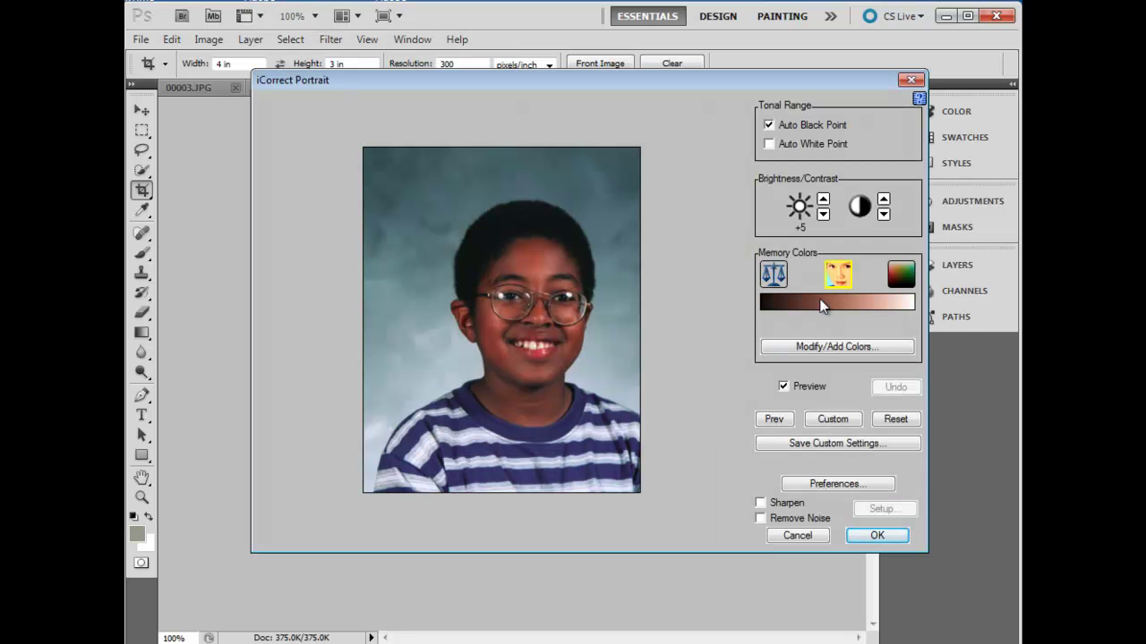
{"action": "left_click", "coordinate": [509, 403]}
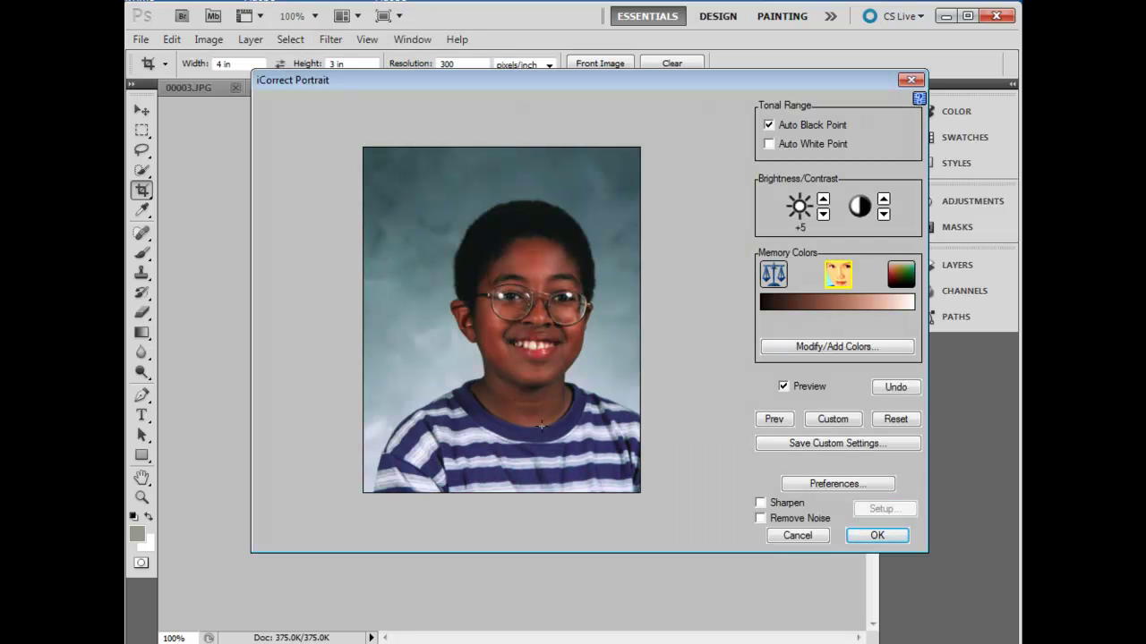
{"action": "left_click", "coordinate": [873, 536]}
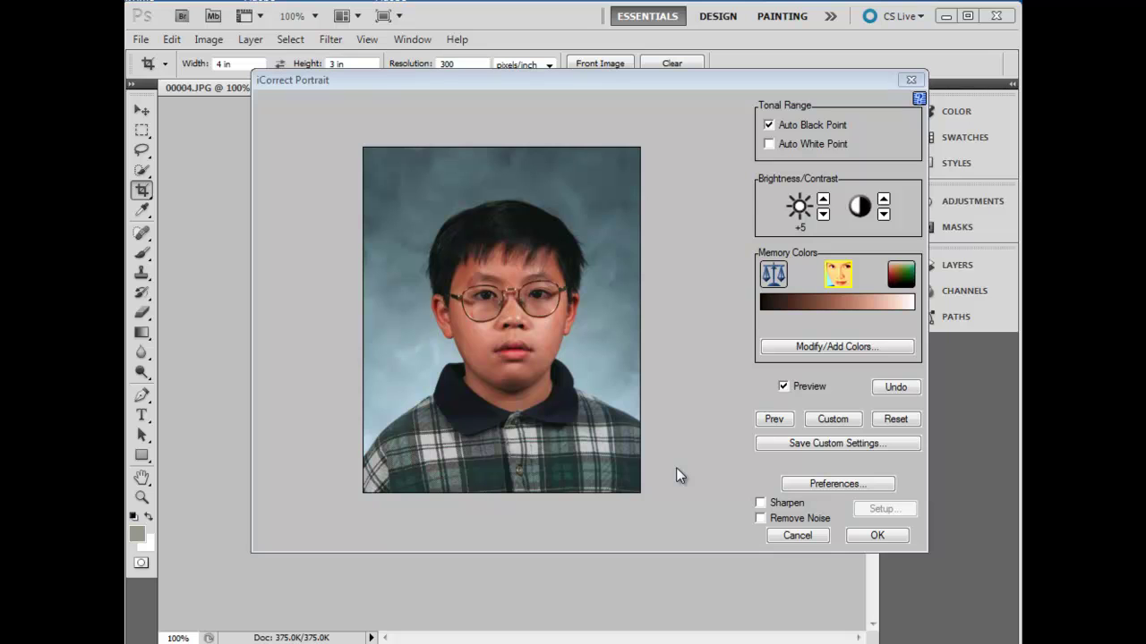
Step: Enable Sharpen and Remove Noise for 00004.JPG, check the face in their setup preview, and apply the correction
{"action": "left_click", "coordinate": [760, 502]}
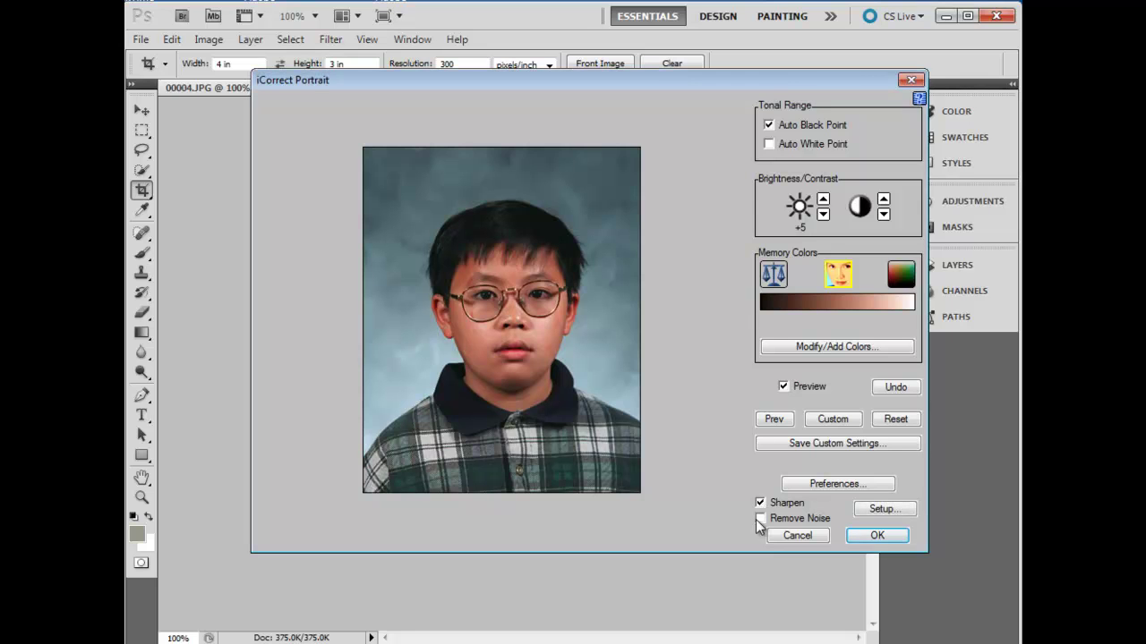
{"action": "left_click", "coordinate": [759, 519]}
{"action": "left_click", "coordinate": [880, 512]}
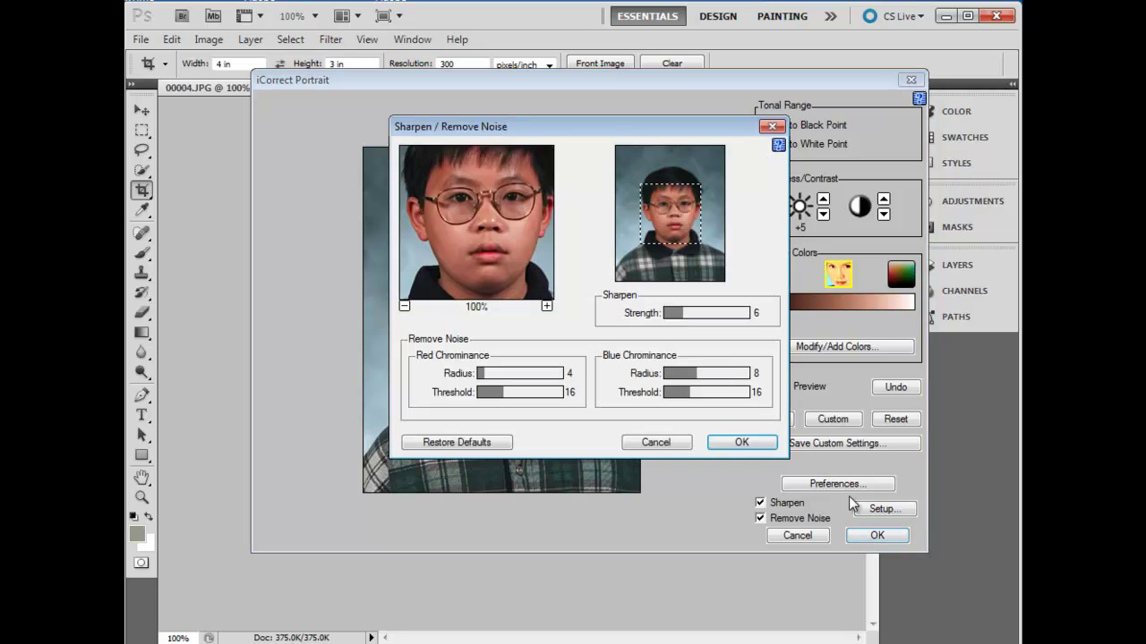
{"action": "mouse_move", "coordinate": [676, 205]}
{"action": "left_mouse_down"}
{"action": "mouse_move", "coordinate": [667, 237]}
{"action": "mouse_move", "coordinate": [684, 205]}
{"action": "left_mouse_up"}
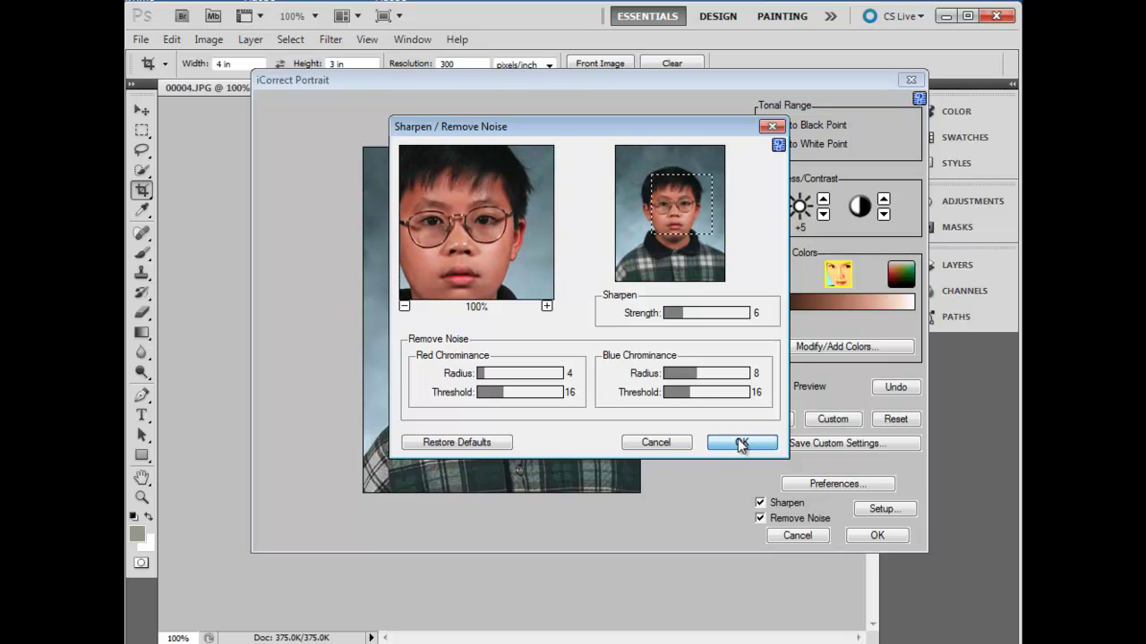
{"action": "left_click", "coordinate": [741, 445]}
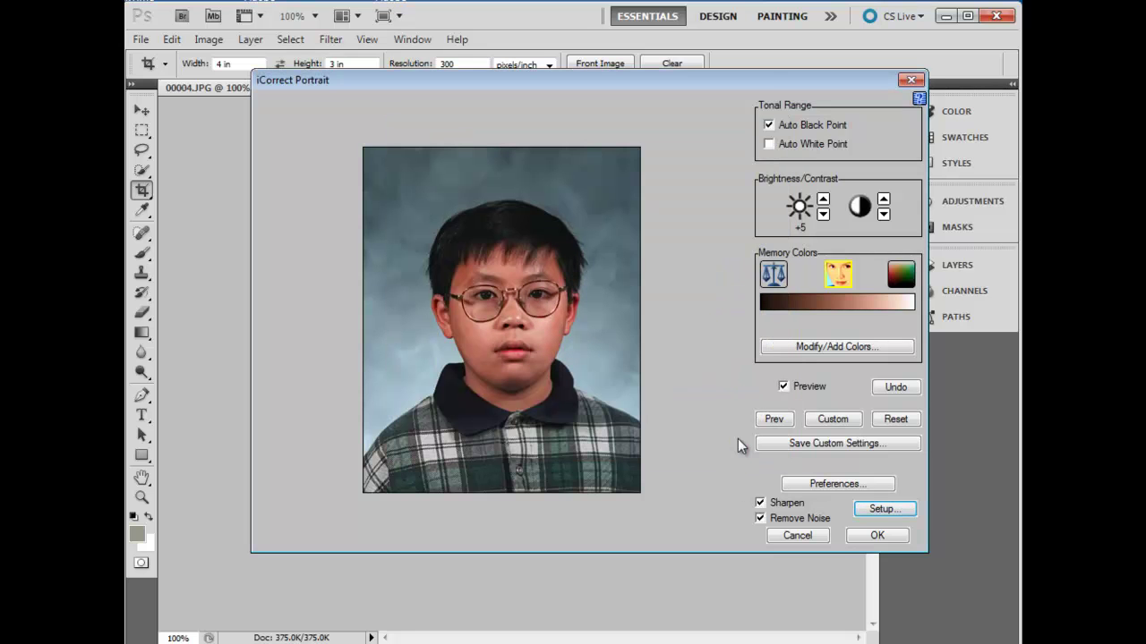
{"action": "left_click", "coordinate": [875, 536]}
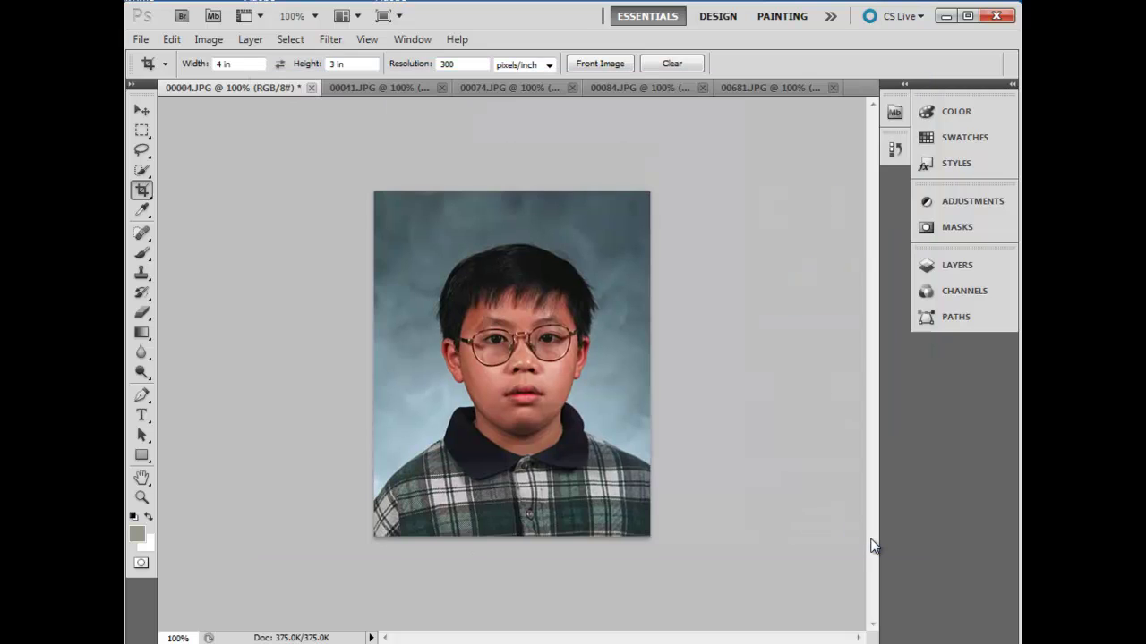